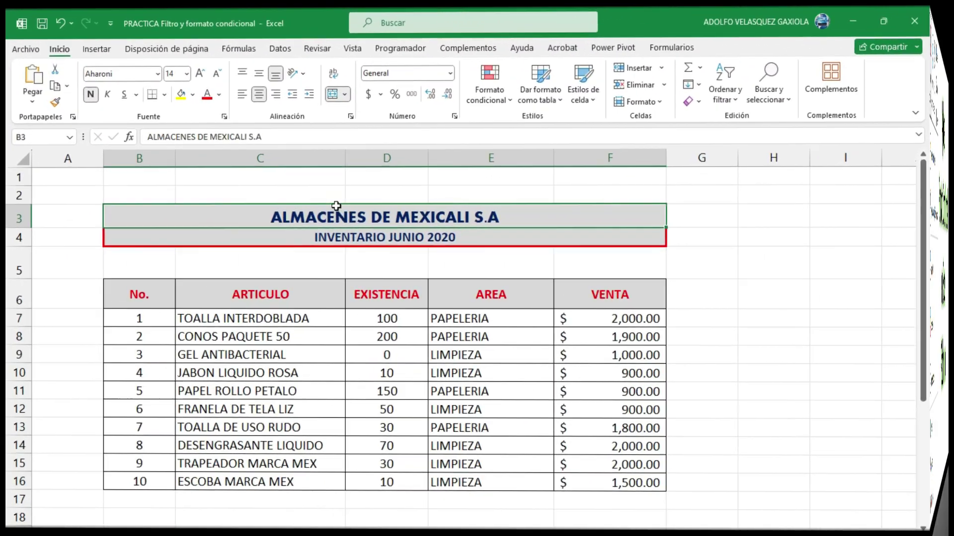
Select the merged title block and parts of the inventory table to survey the layout
drag(338, 207, 344, 235)
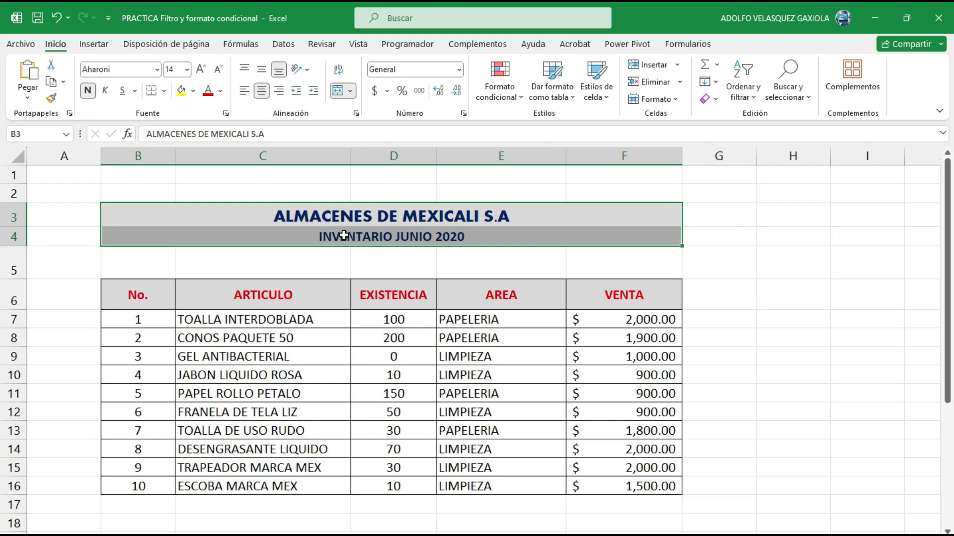
click(289, 201)
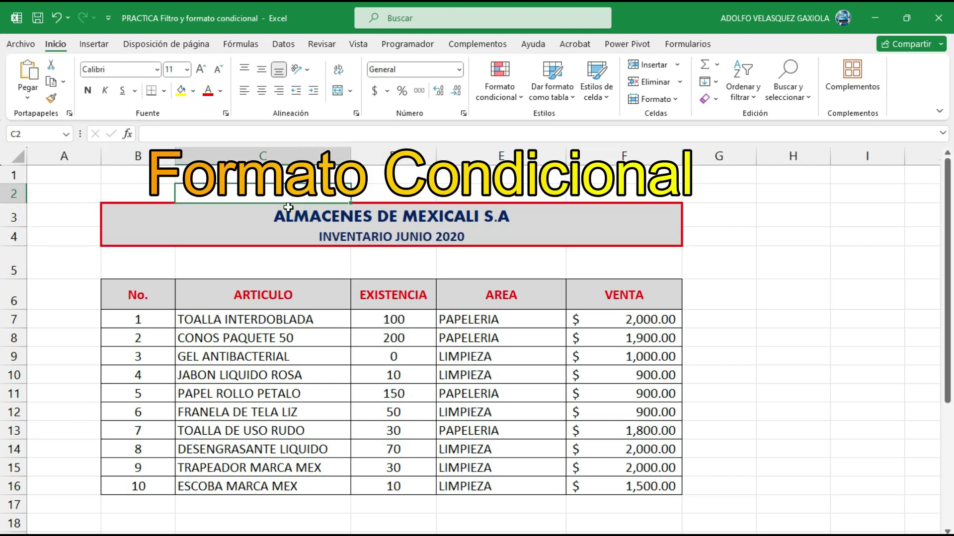
click(288, 208)
click(400, 258)
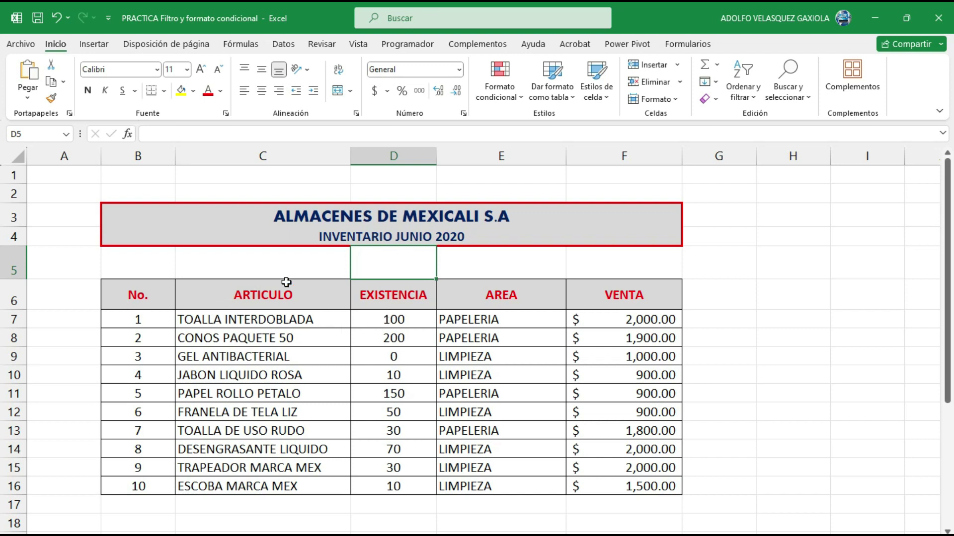
click(270, 266)
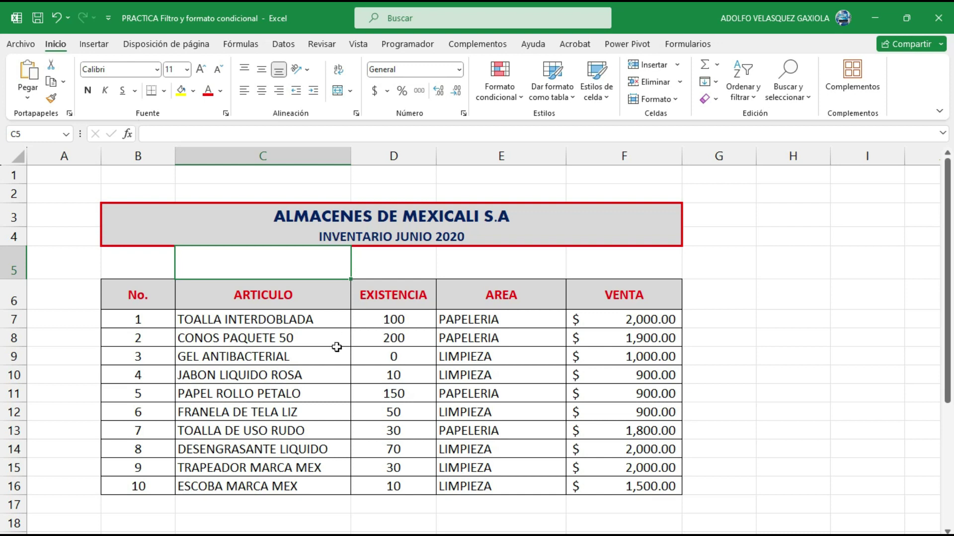
drag(313, 319, 315, 394)
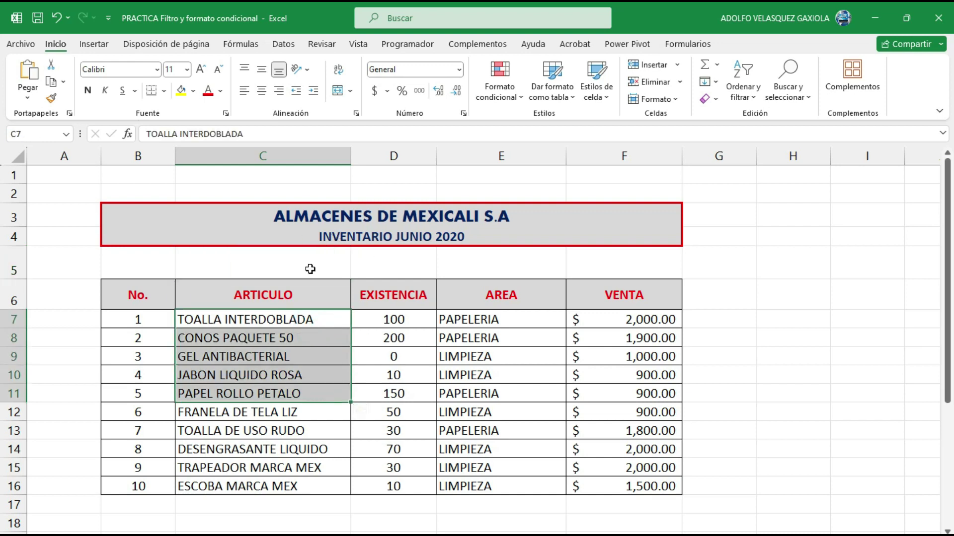
click(225, 287)
drag(136, 293, 620, 296)
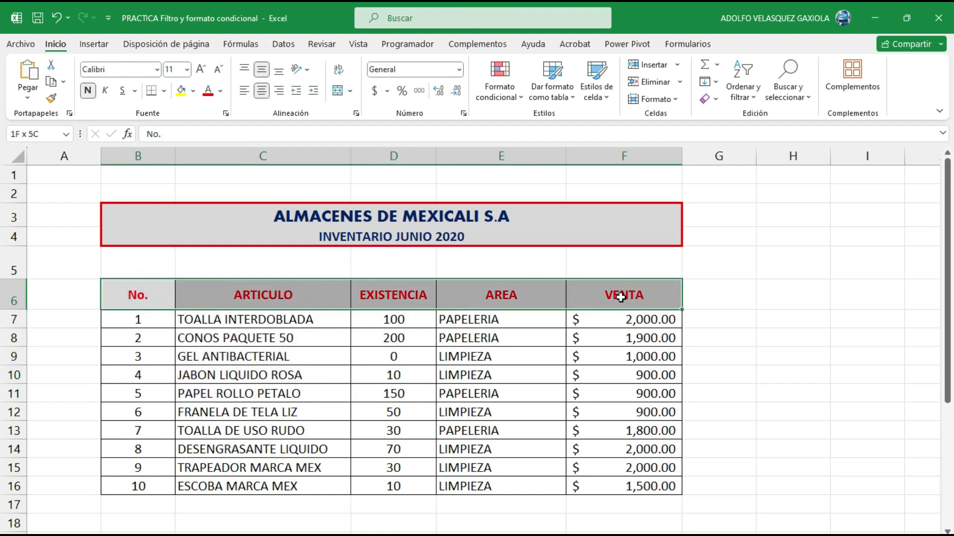
click(374, 334)
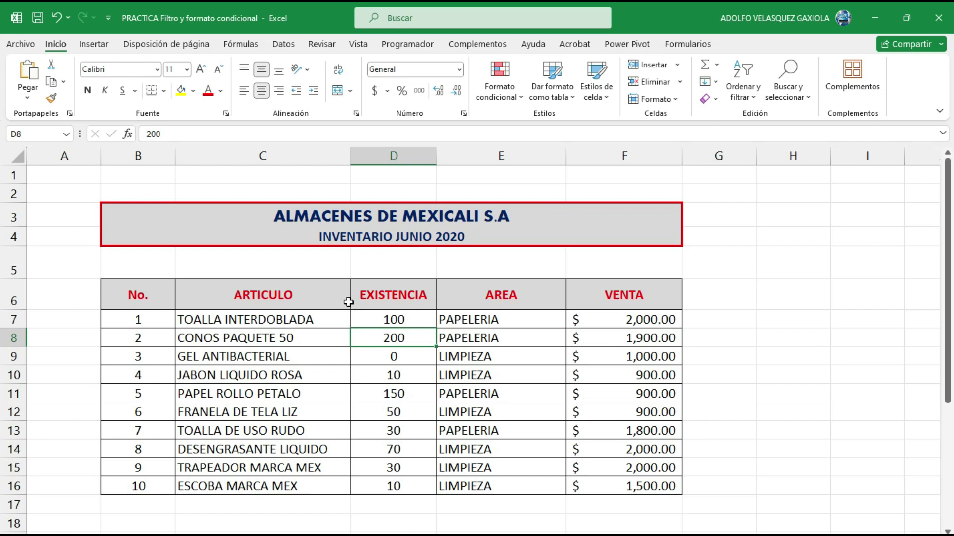
mouse_move(156, 289)
mouse_down()
mouse_move(295, 329)
mouse_move(592, 496)
mouse_up()
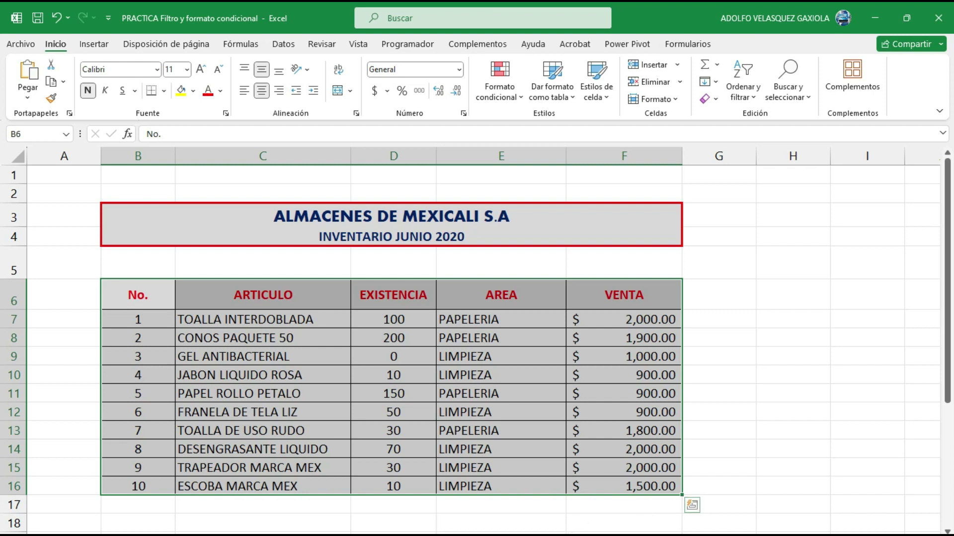
click(589, 523)
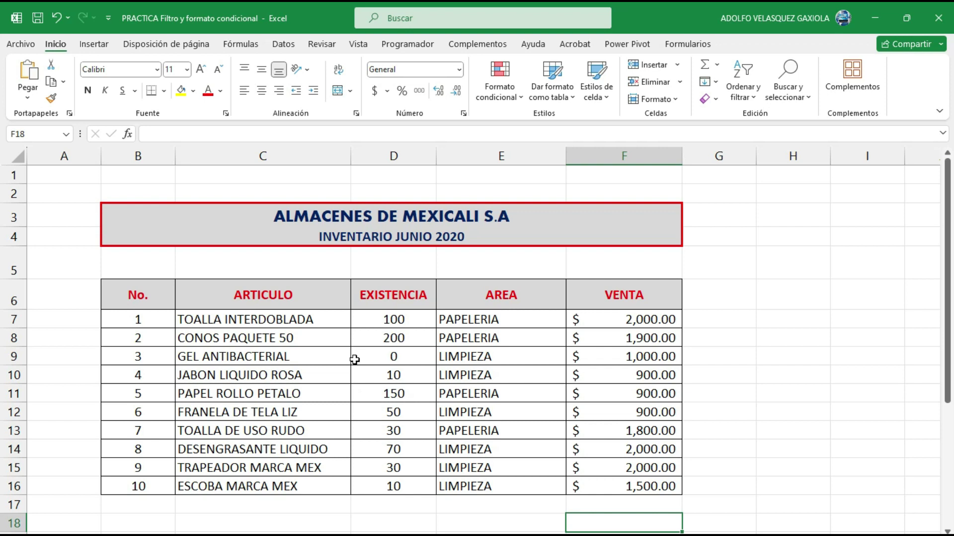
Select the No., ARTICULO, EXISTENCIA, AREA and VENTA columns one after another
click(387, 301)
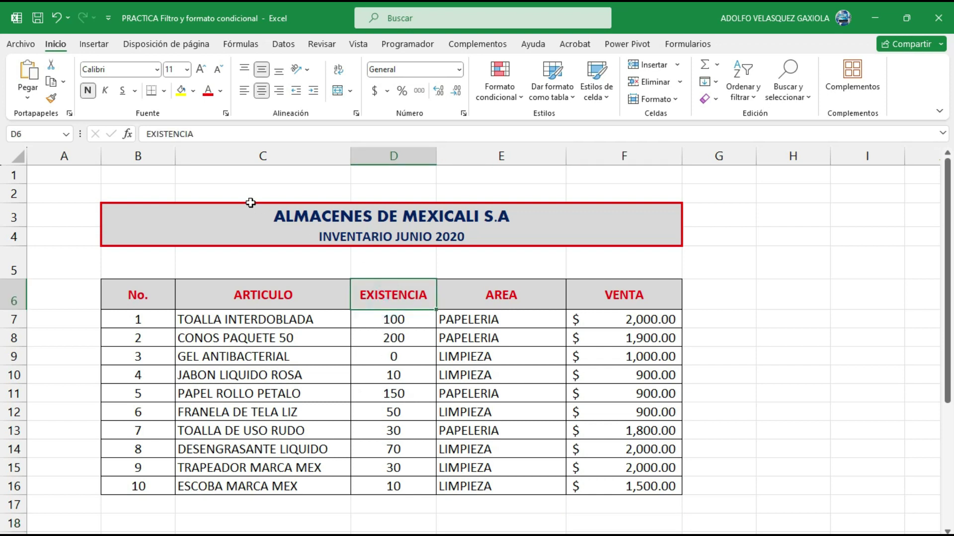
drag(251, 203, 241, 452)
click(415, 270)
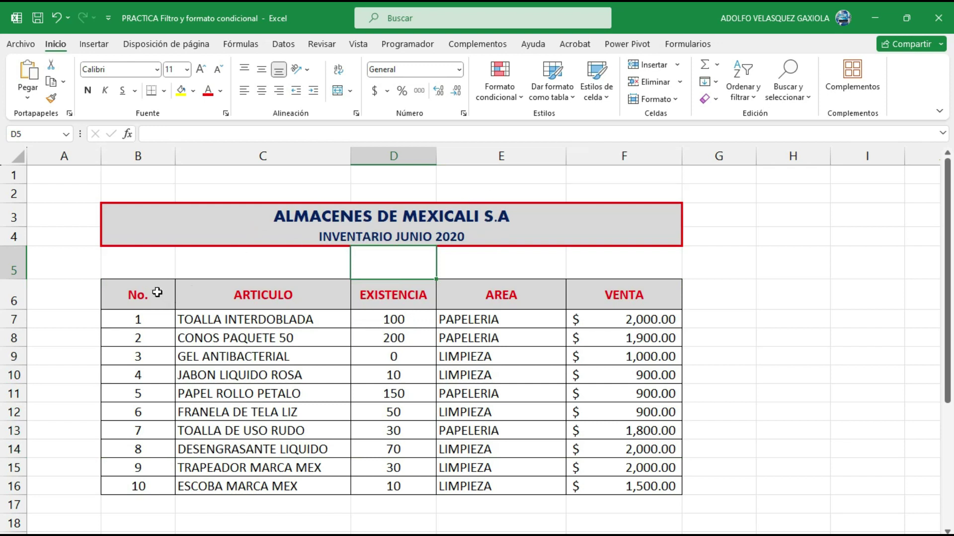
drag(157, 293, 149, 487)
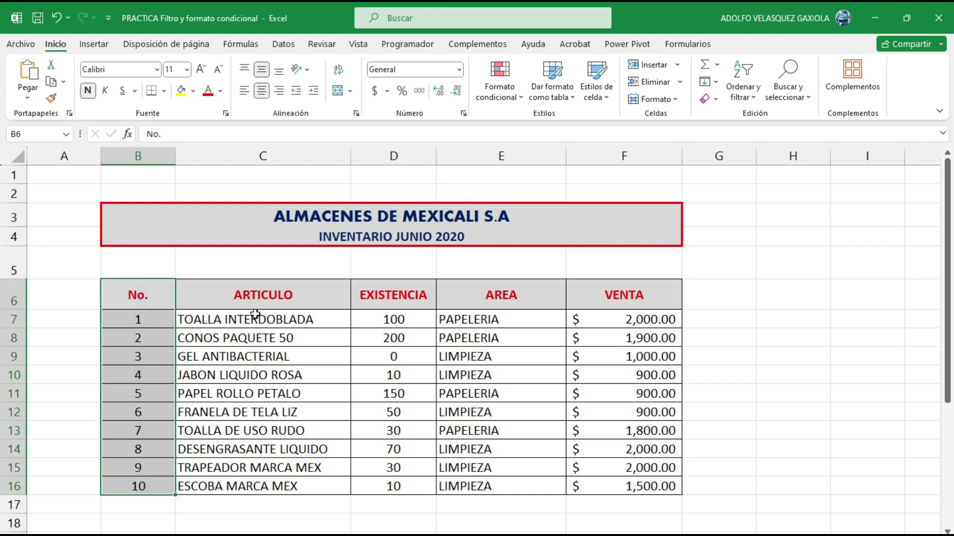
drag(273, 286, 267, 498)
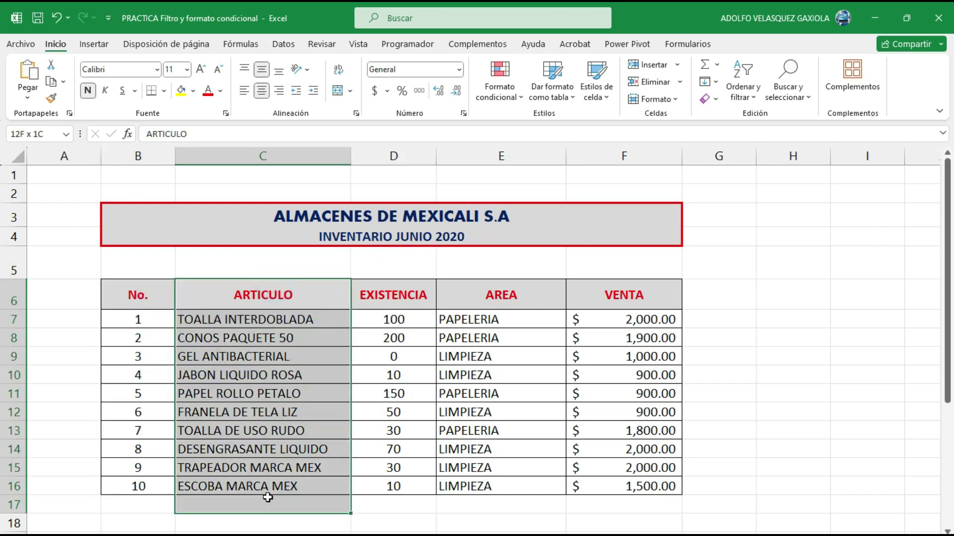
click(412, 293)
drag(393, 453, 390, 488)
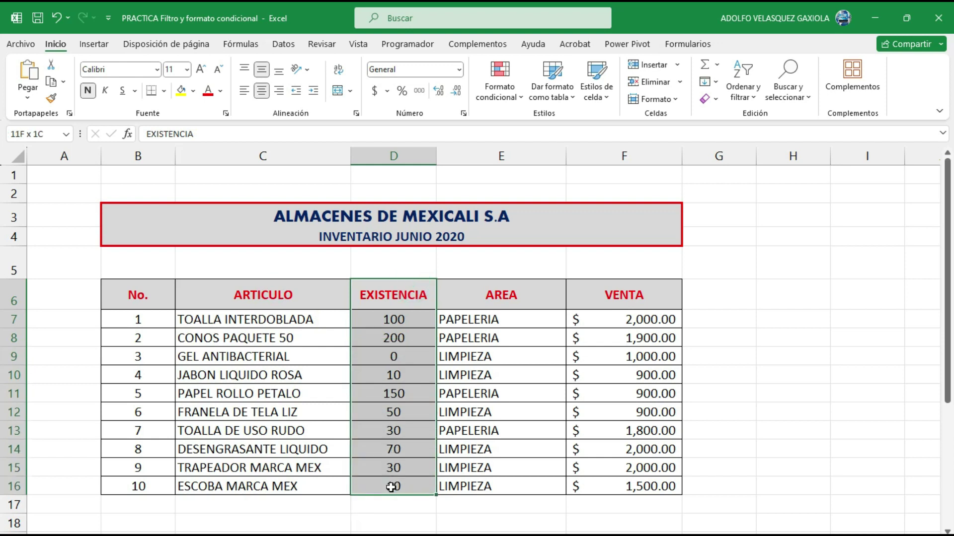
drag(517, 294, 494, 491)
drag(648, 305, 628, 493)
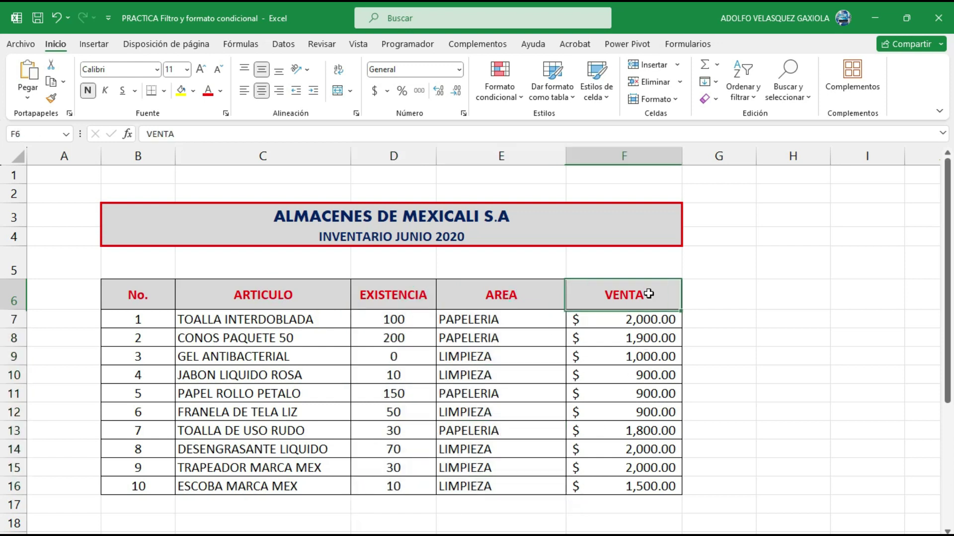
click(699, 455)
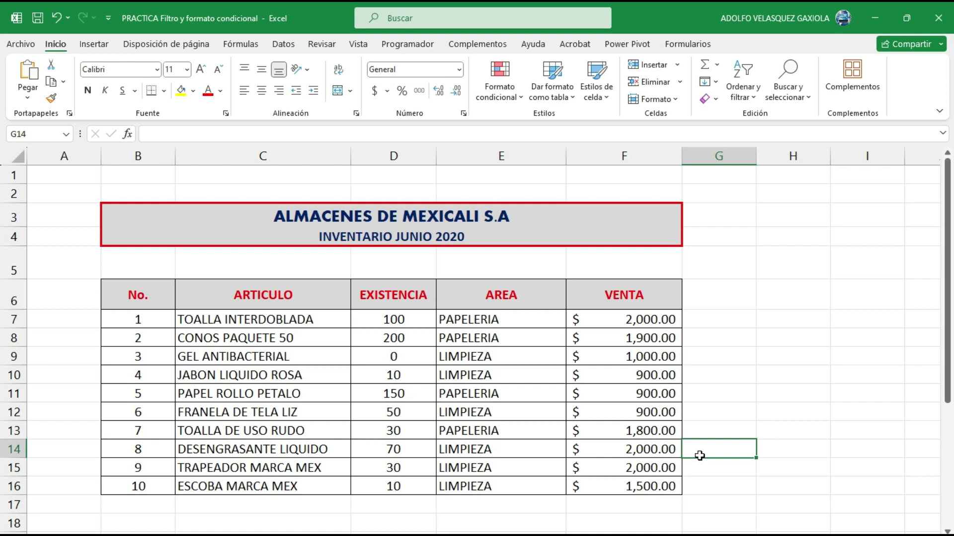
Select the whole table, then the EXISTENCIA values down to row 16
mouse_move(136, 296)
mouse_down()
mouse_move(369, 414)
mouse_move(600, 486)
mouse_up()
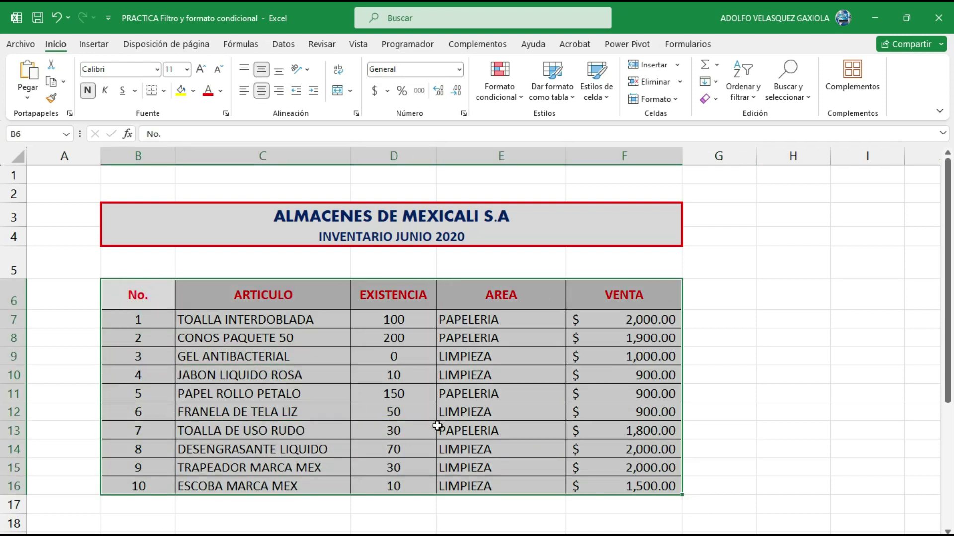
click(437, 425)
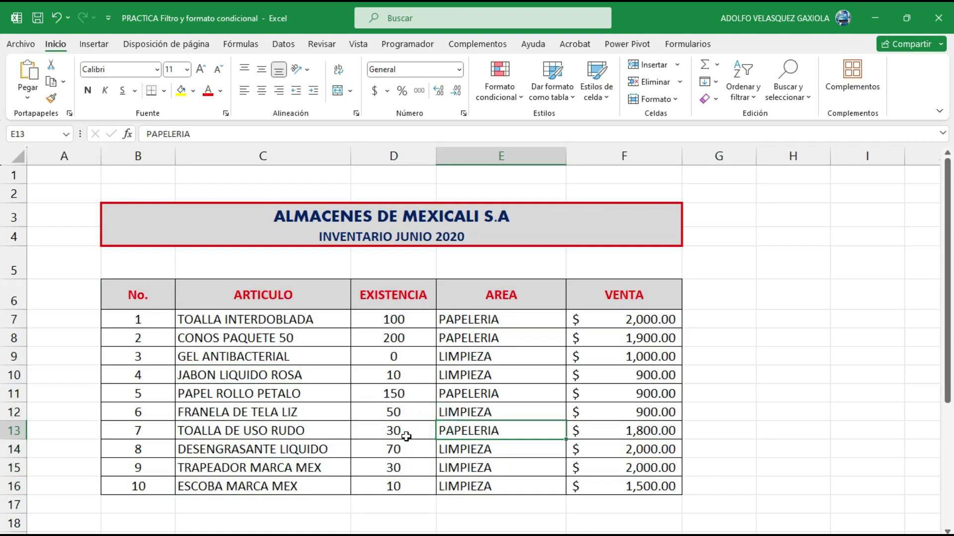
click(395, 412)
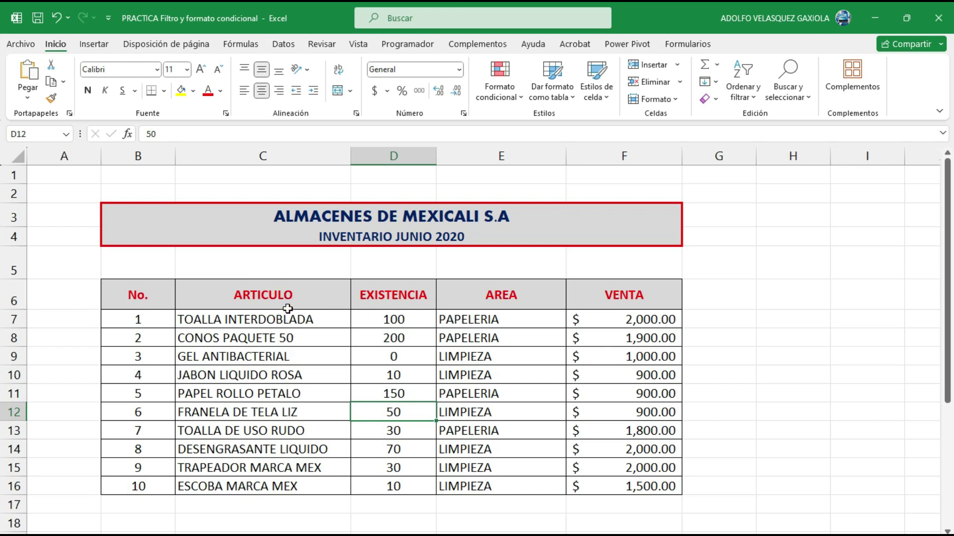
drag(291, 289, 307, 485)
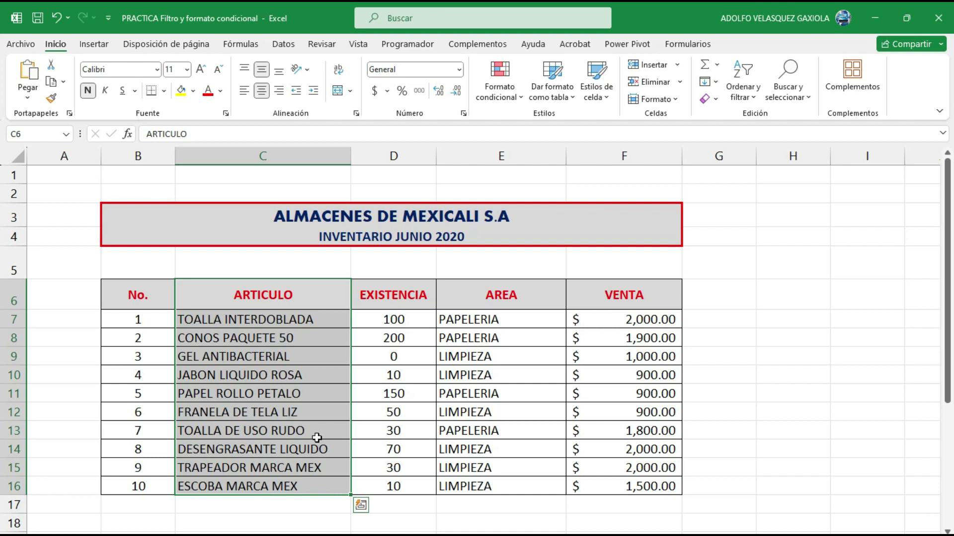
click(412, 292)
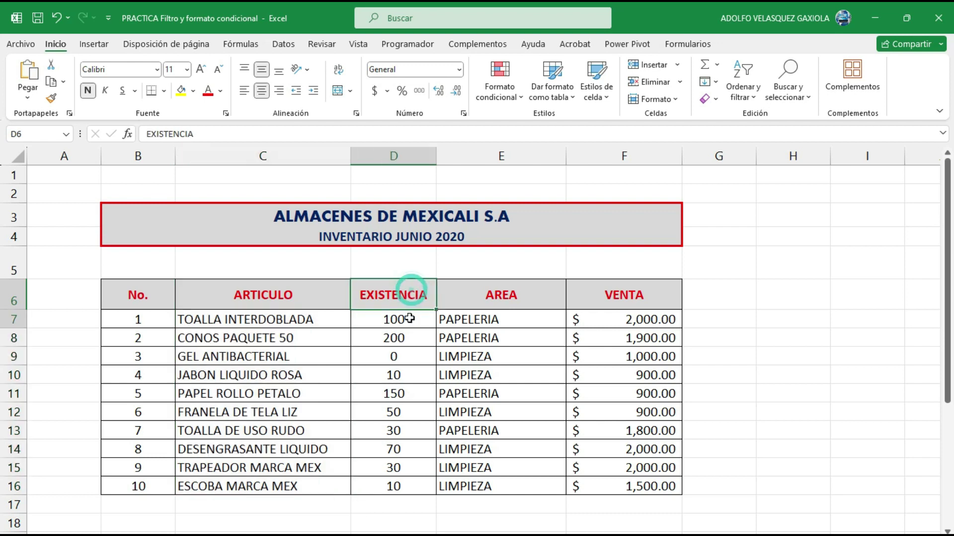
drag(409, 318, 397, 491)
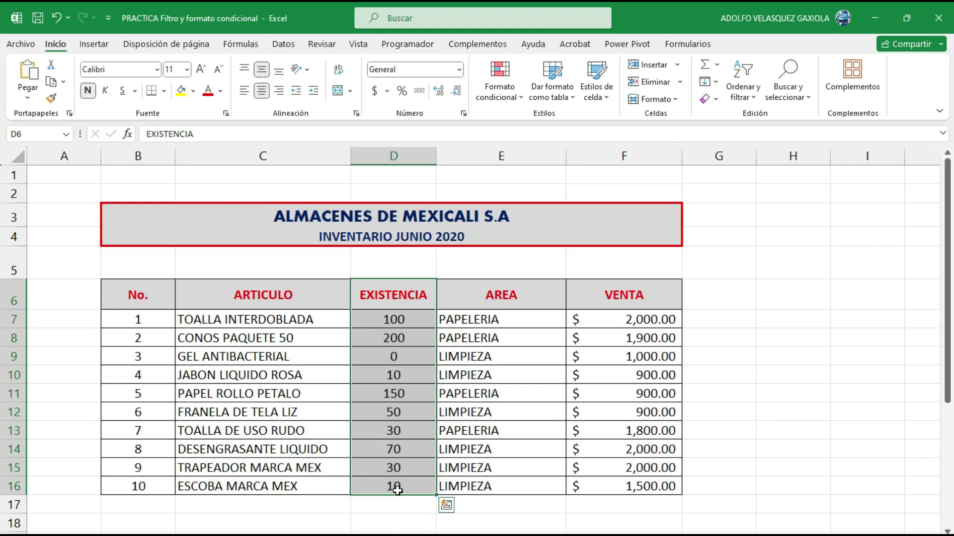
click(394, 320)
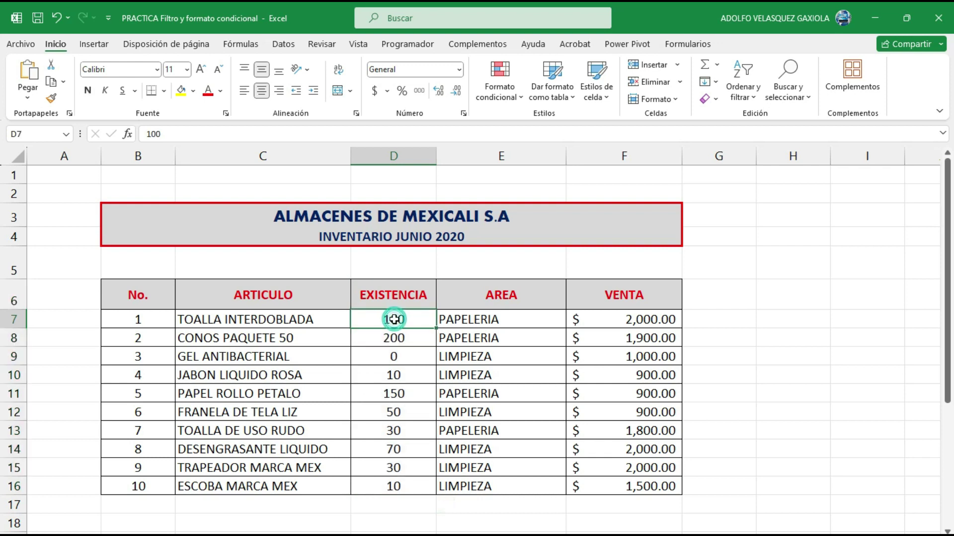
mouse_move(394, 319)
mouse_down()
mouse_move(396, 381)
mouse_move(394, 320)
mouse_up()
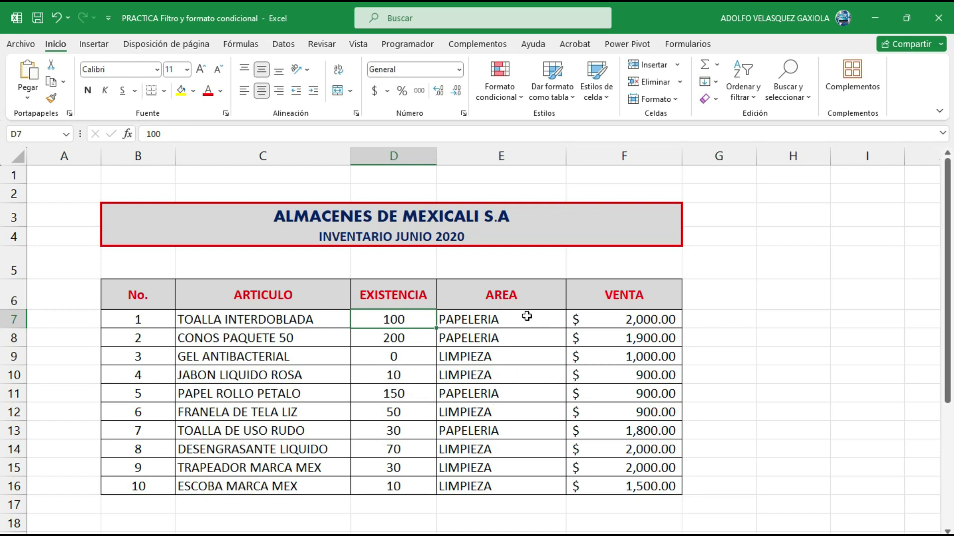
Select the AREA, VENTA and ARTICULO value ranges in turn
drag(526, 316, 528, 507)
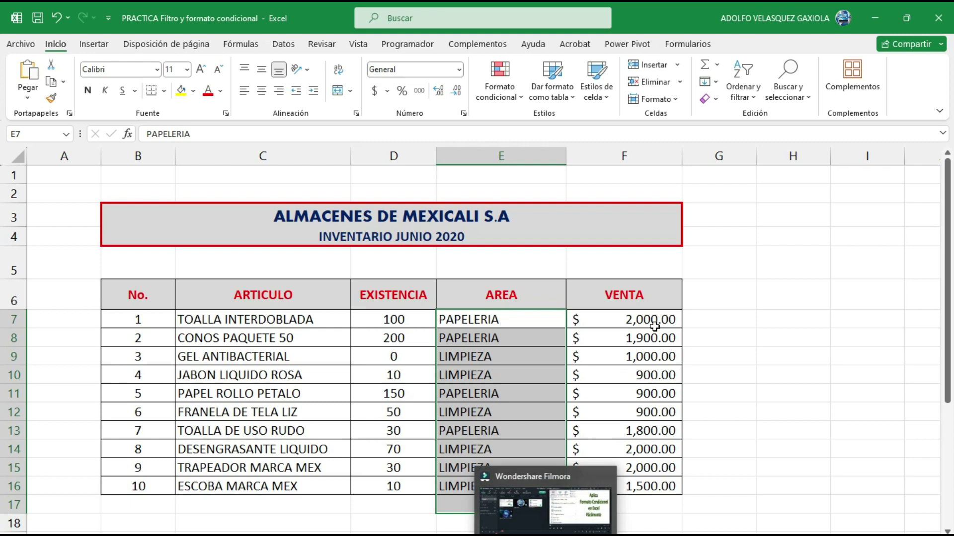
drag(640, 319, 640, 490)
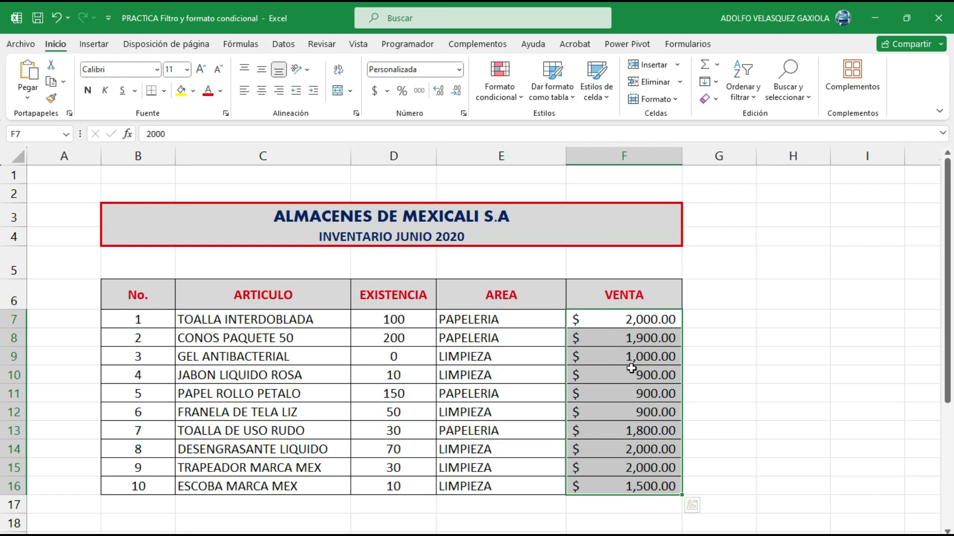
drag(230, 321, 225, 486)
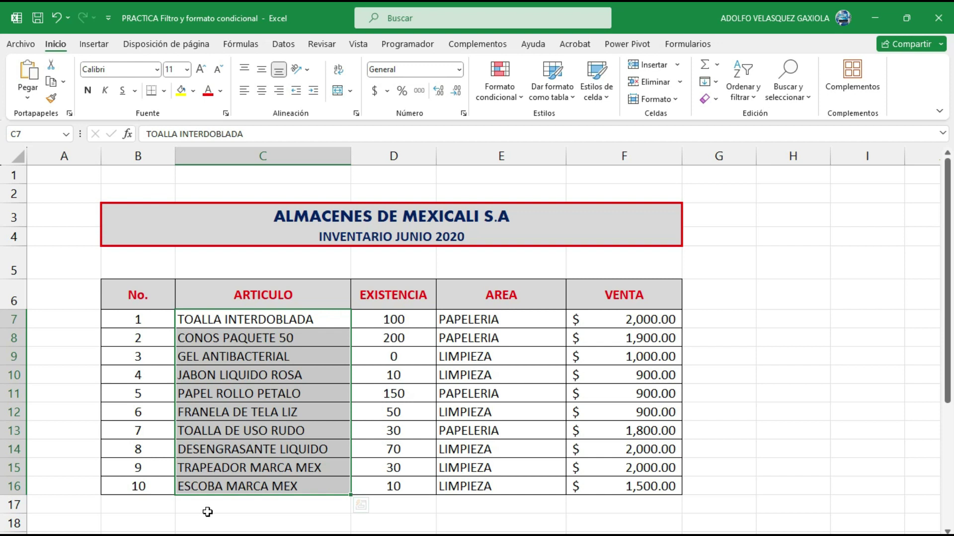
click(14, 524)
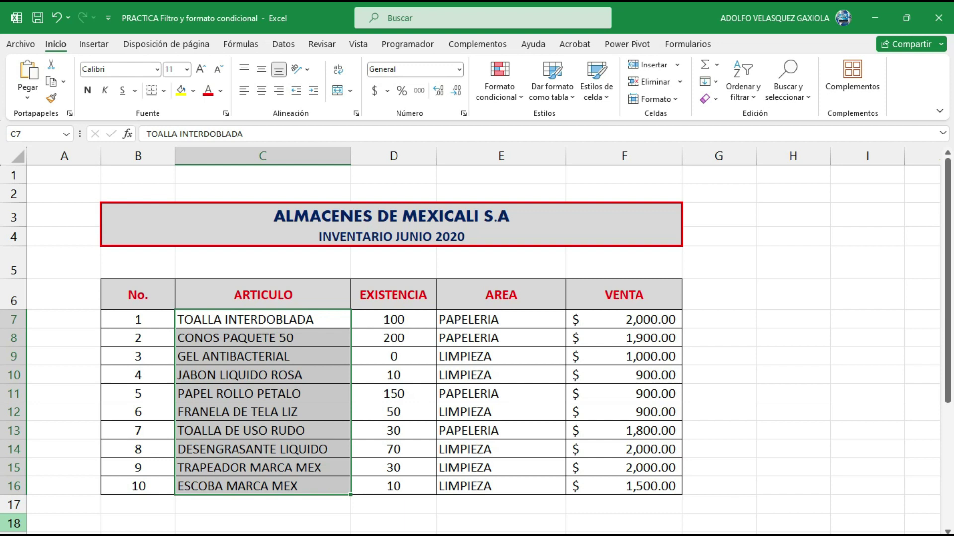
Select Existencia cells D7:D16 and open Formato condicional > Reglas para resaltar celdas
click(373, 397)
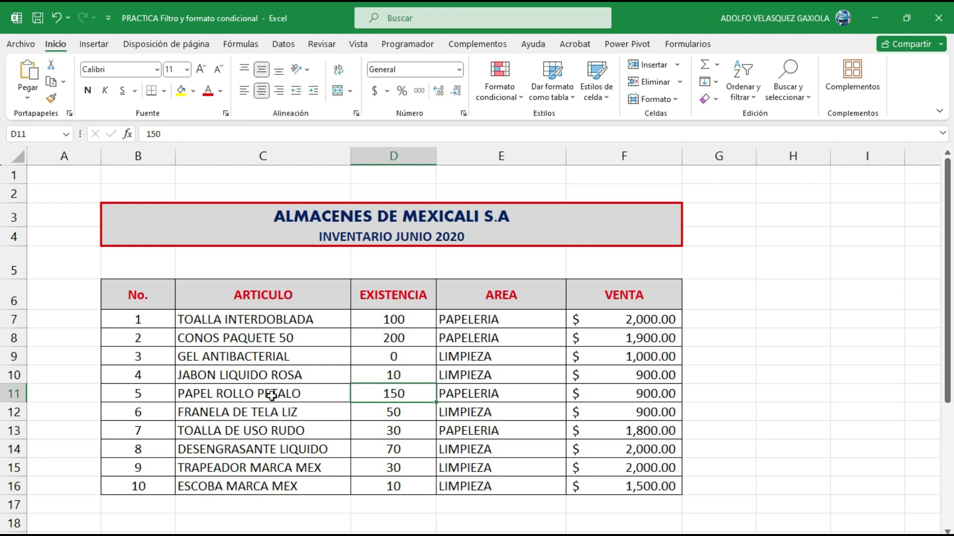
click(496, 289)
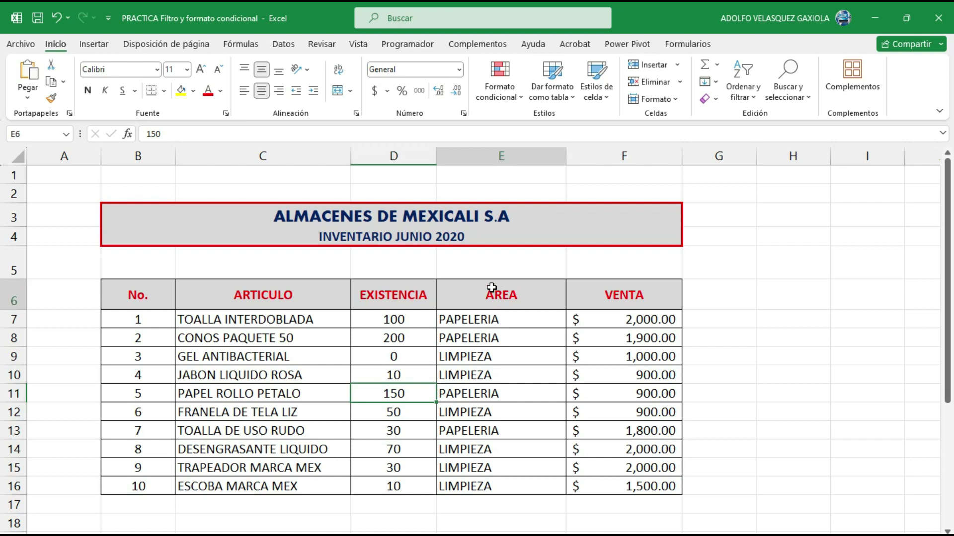
drag(171, 293, 668, 397)
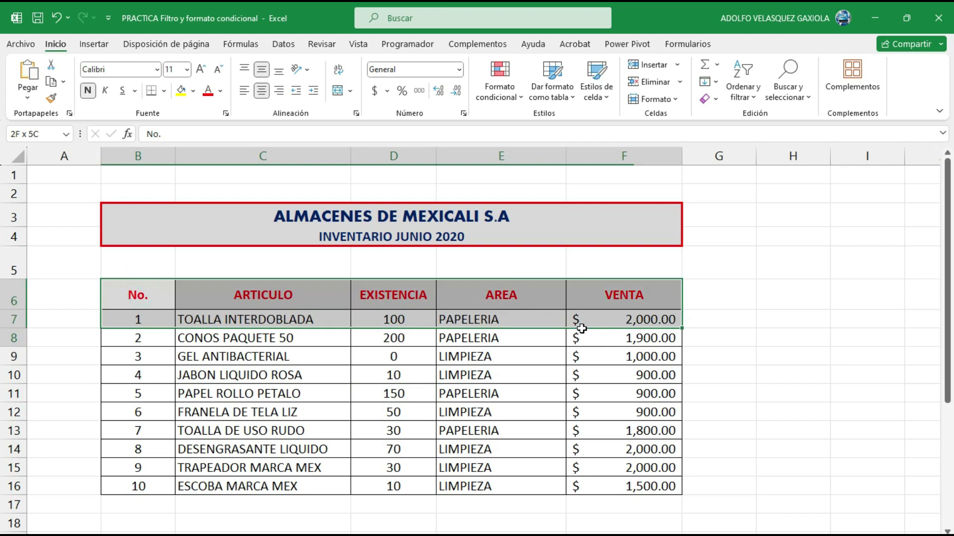
click(733, 355)
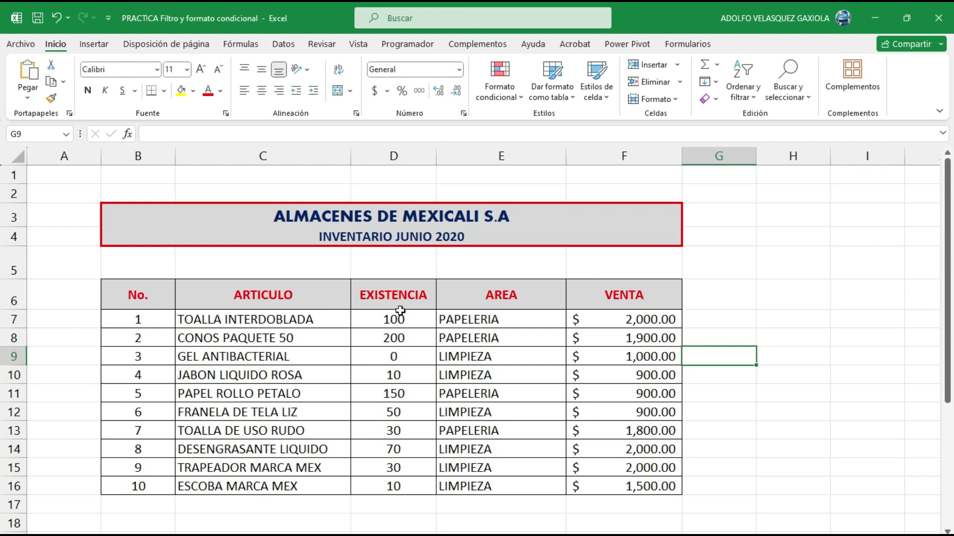
drag(400, 311, 400, 480)
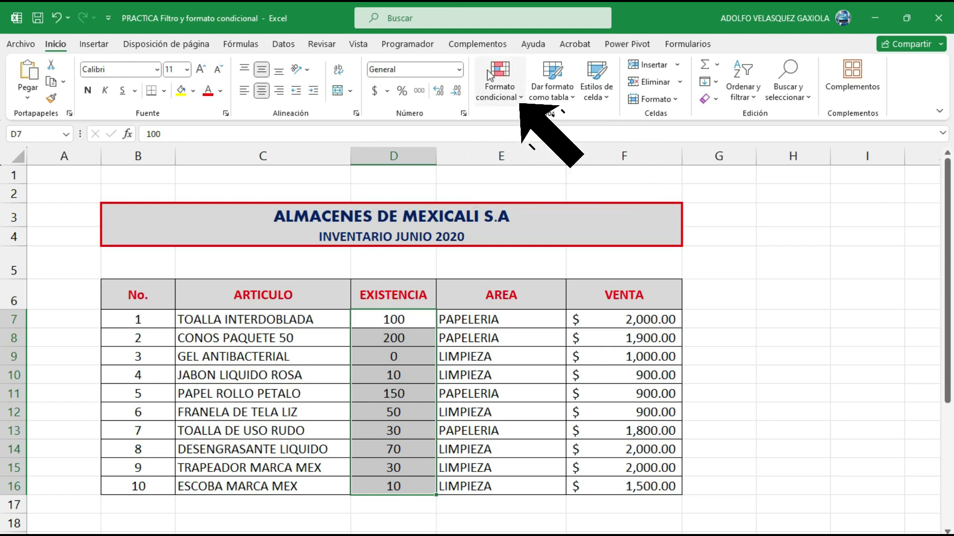
click(521, 99)
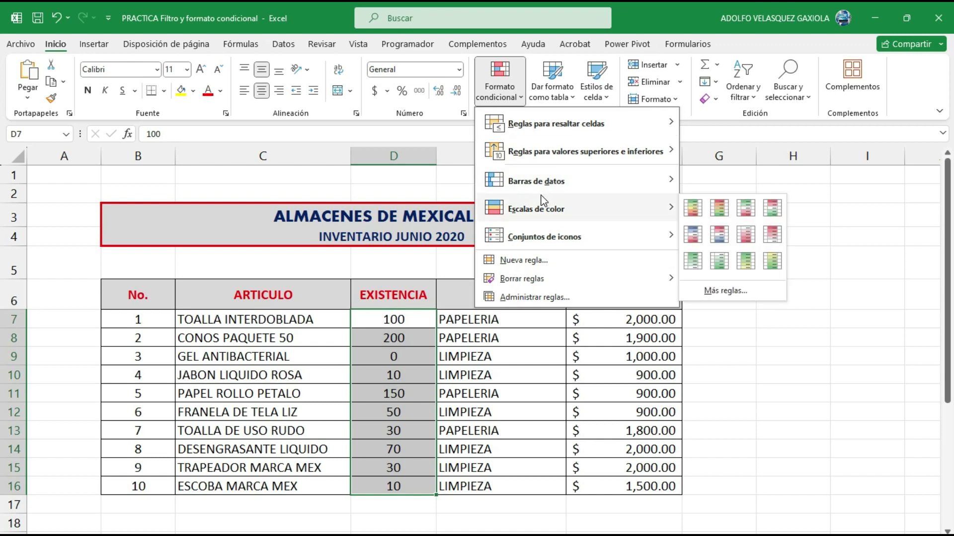
mouse_move(556, 124)
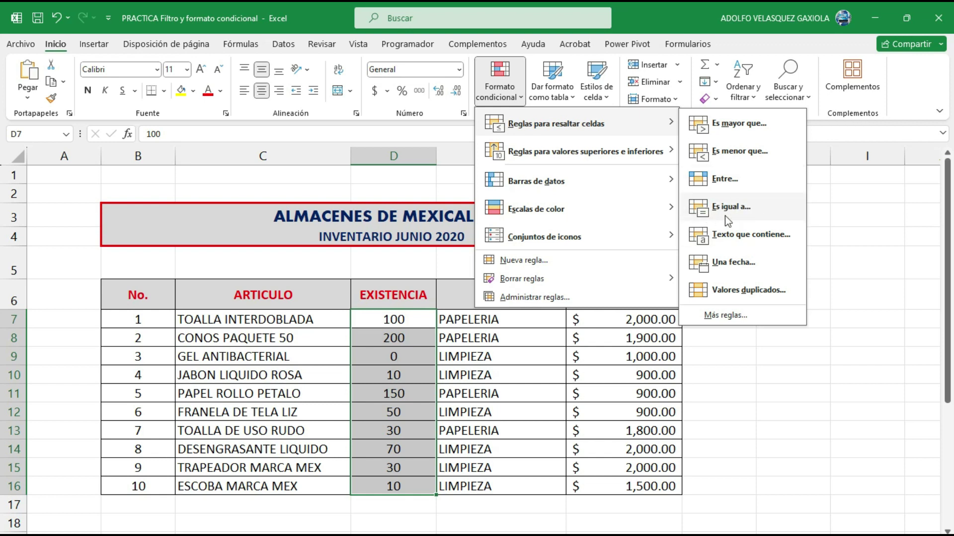
Start an 'Es igual a' rule on the Existencia cells, changing the value from 100 to 0
click(747, 207)
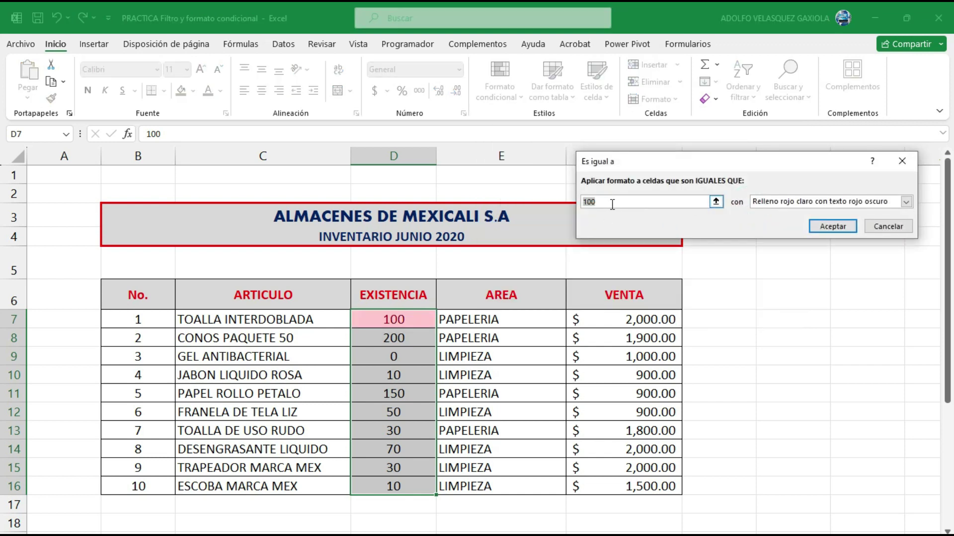
click(601, 203)
text(0)
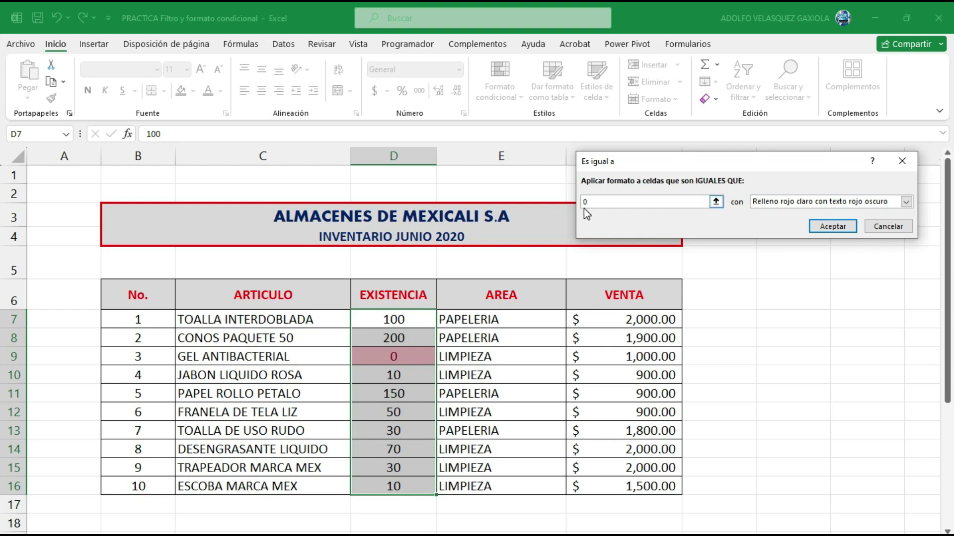
click(907, 201)
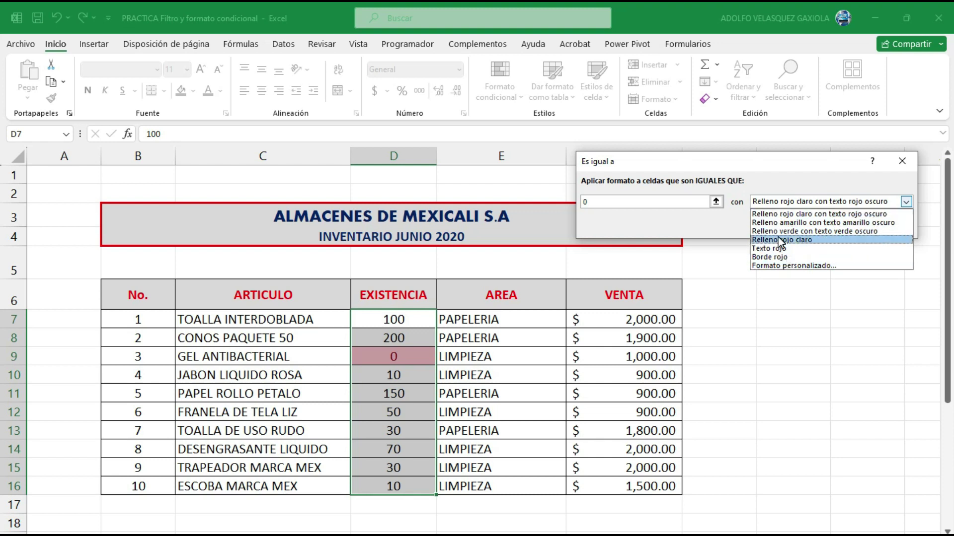
click(805, 265)
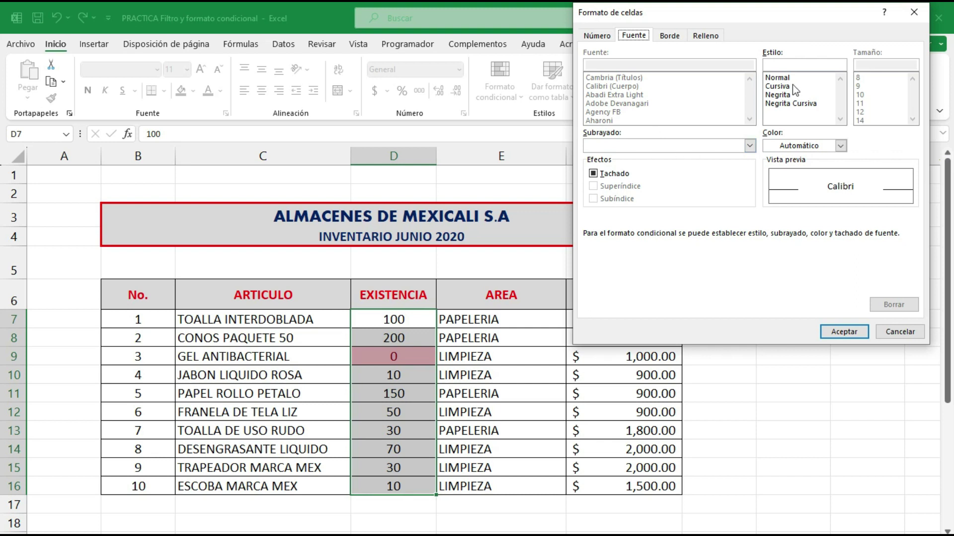
click(778, 95)
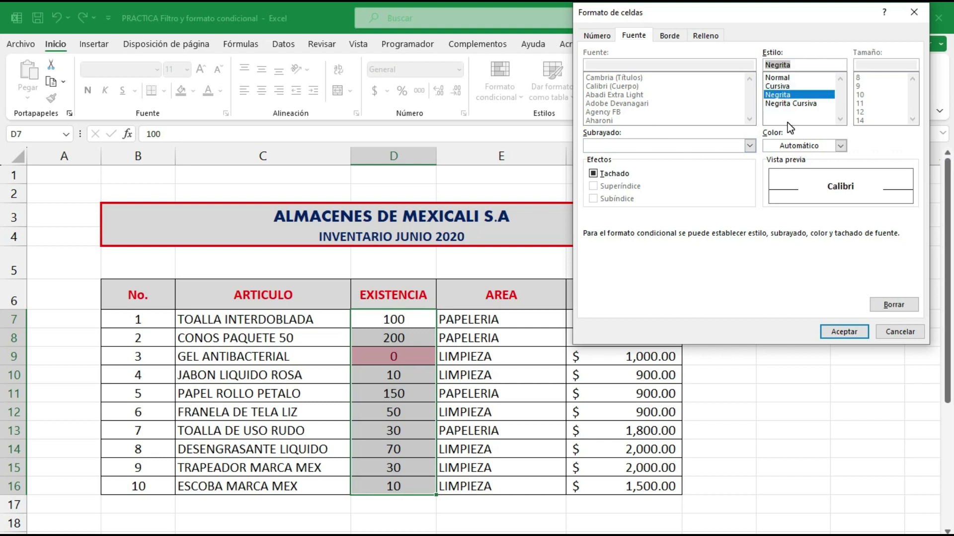
click(839, 146)
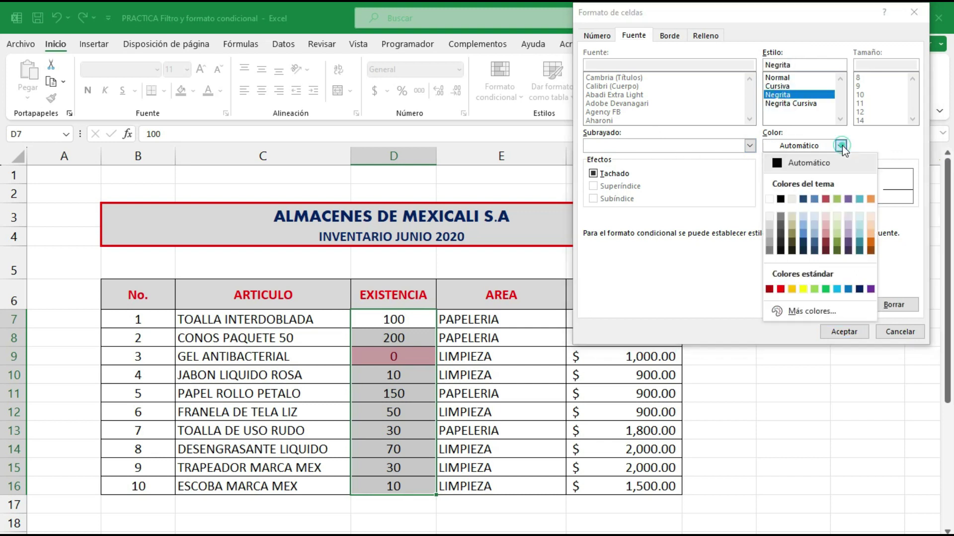
click(848, 289)
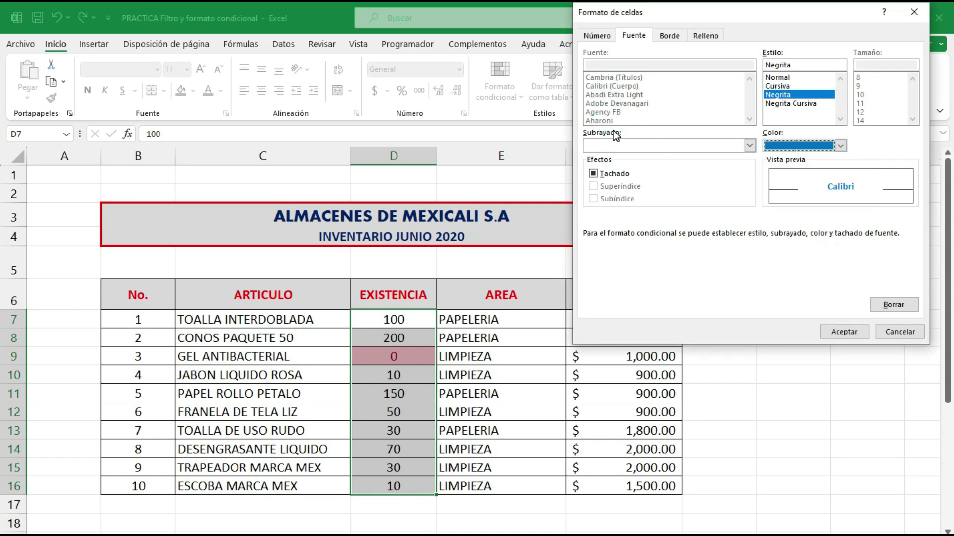
click(669, 35)
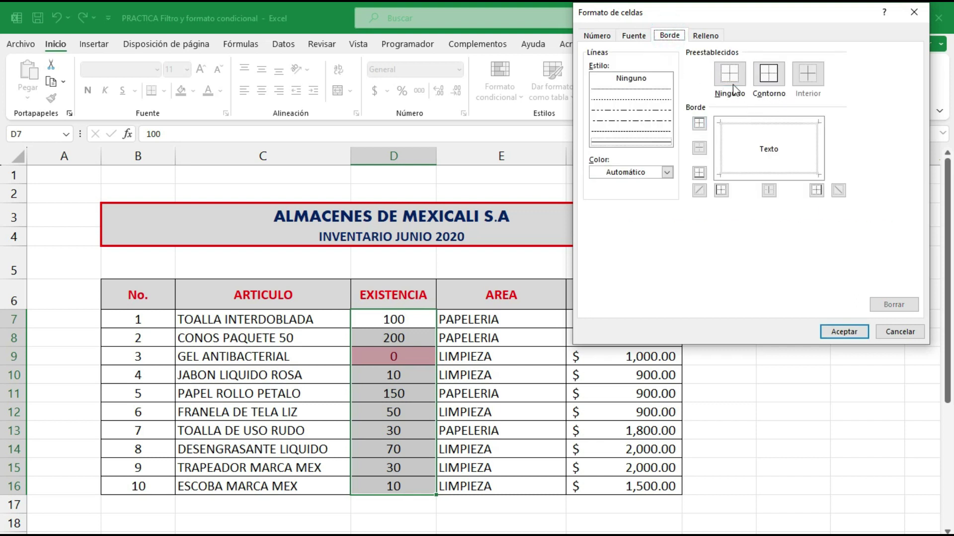
click(706, 35)
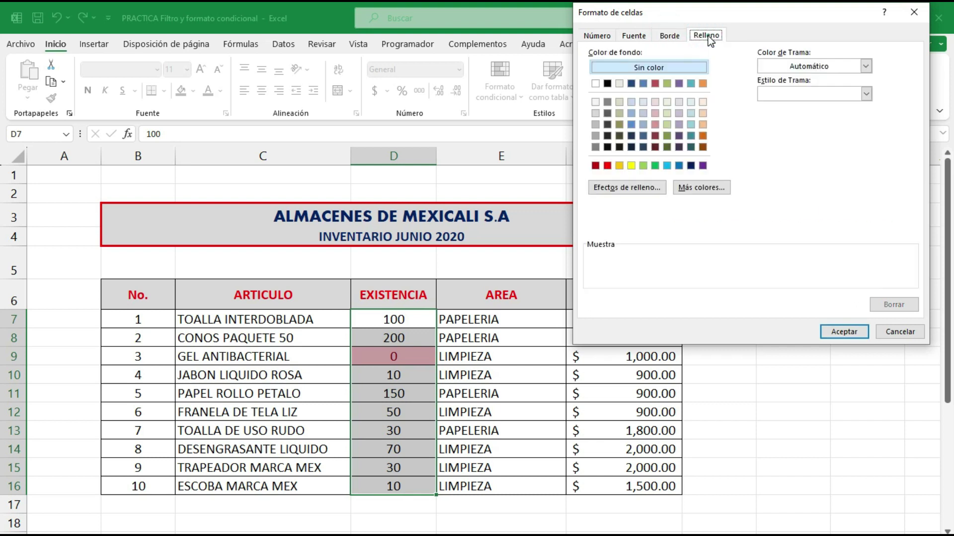
click(642, 166)
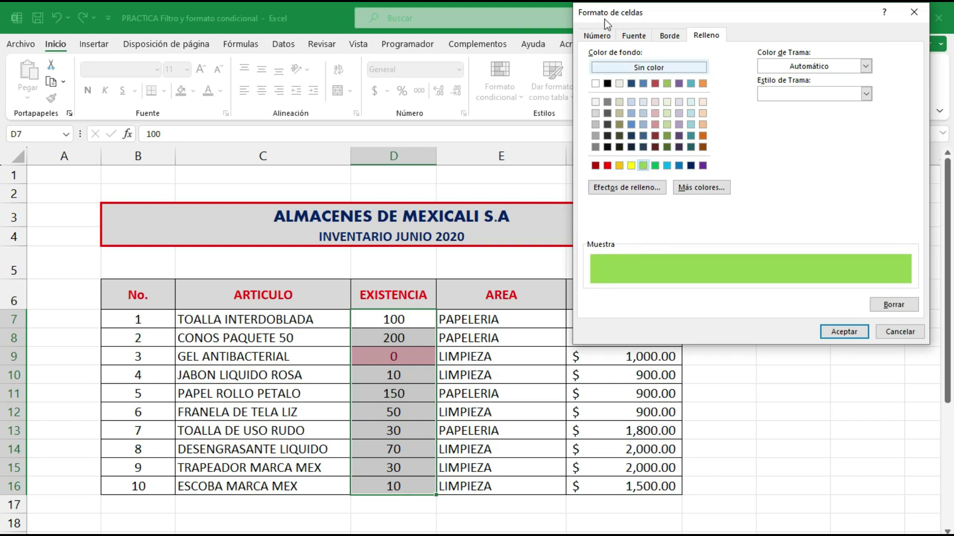
click(596, 35)
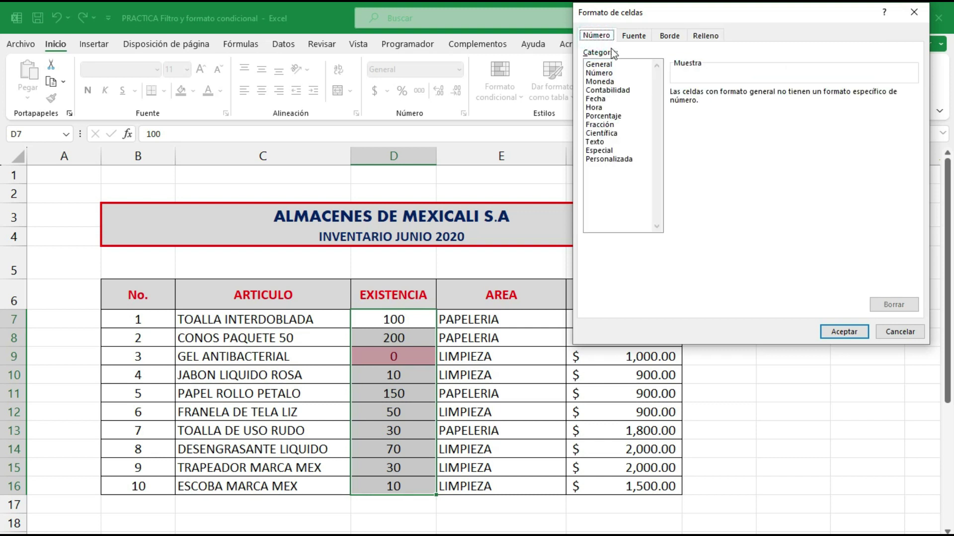
click(633, 40)
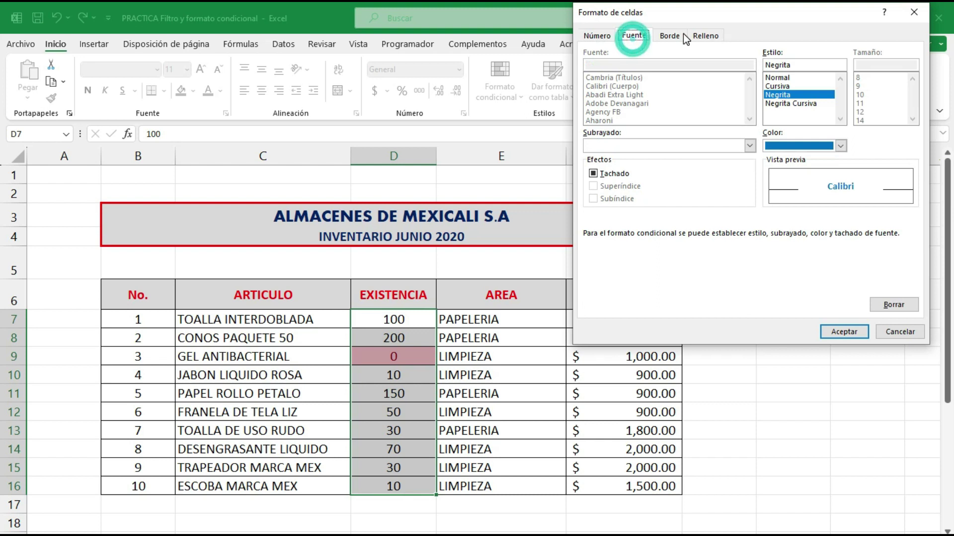
click(706, 35)
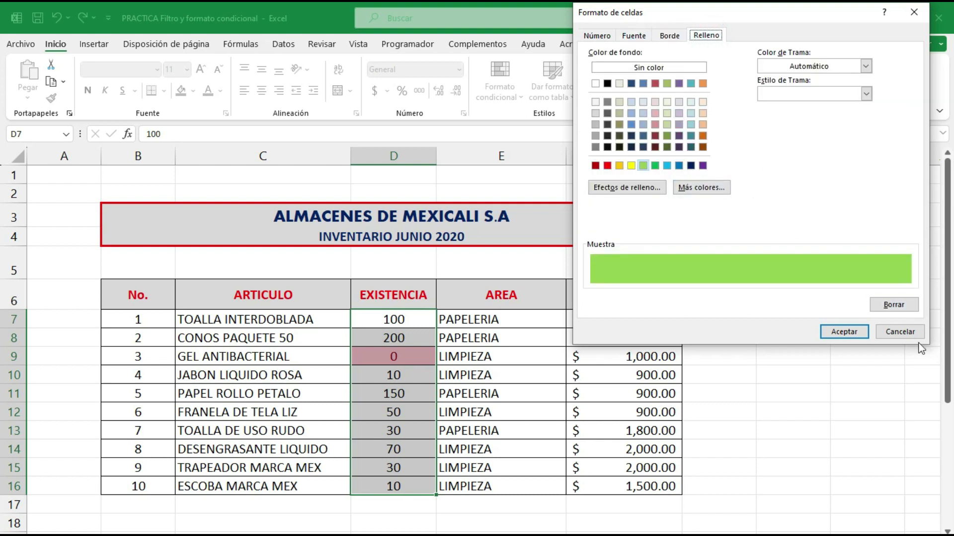
click(907, 336)
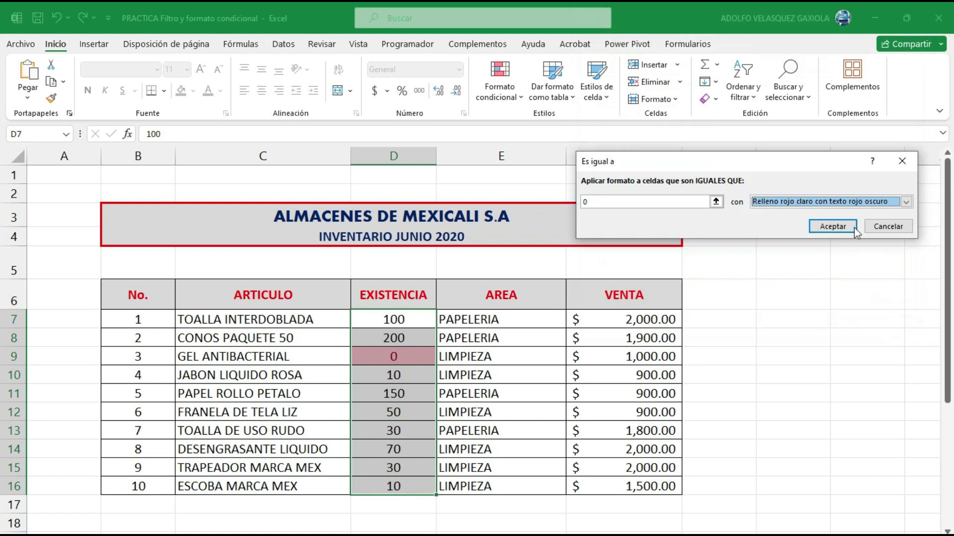
Apply the equal-to-0 rule with Light Red Fill and deselect the Existencia cells
click(906, 201)
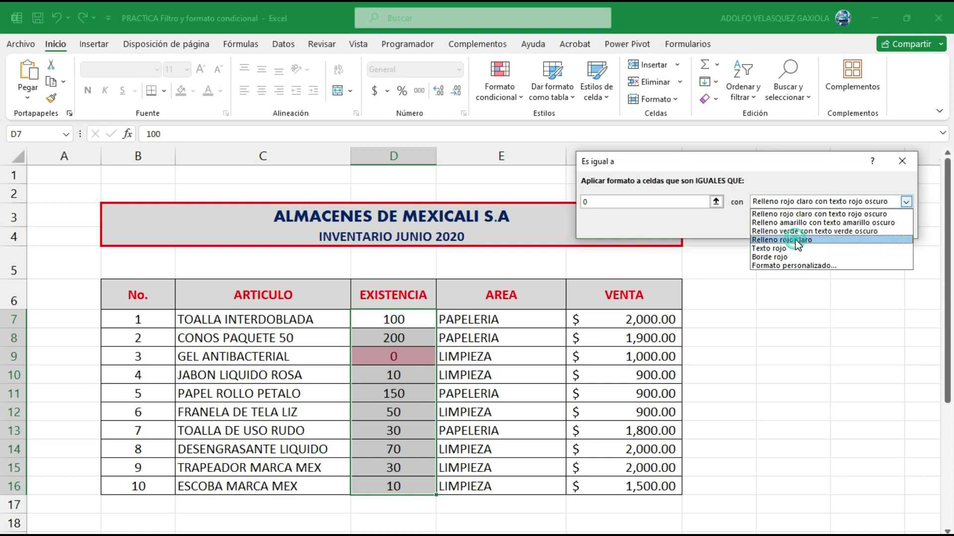
click(797, 240)
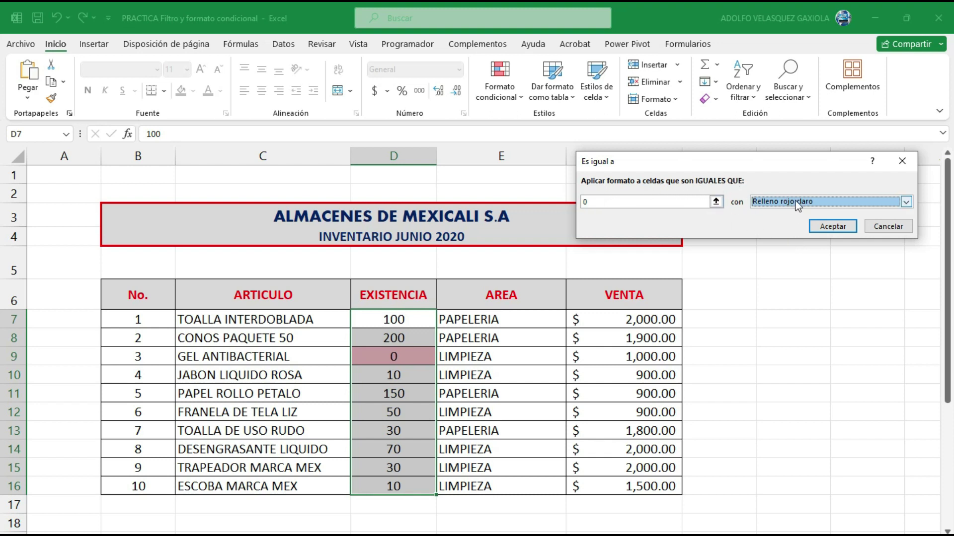
click(840, 227)
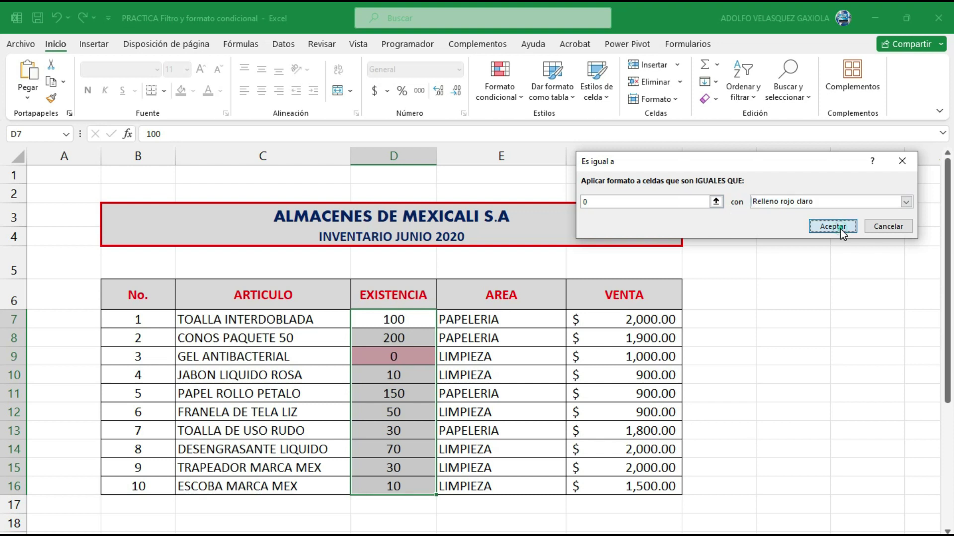
click(507, 356)
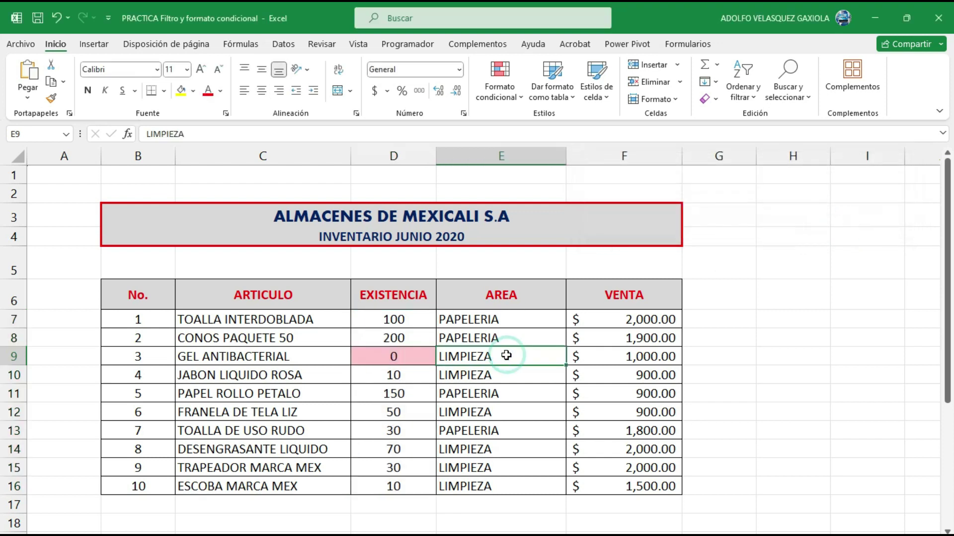
Look over the Existencia values, including the CONOS PAQUETE 50 stock
click(783, 376)
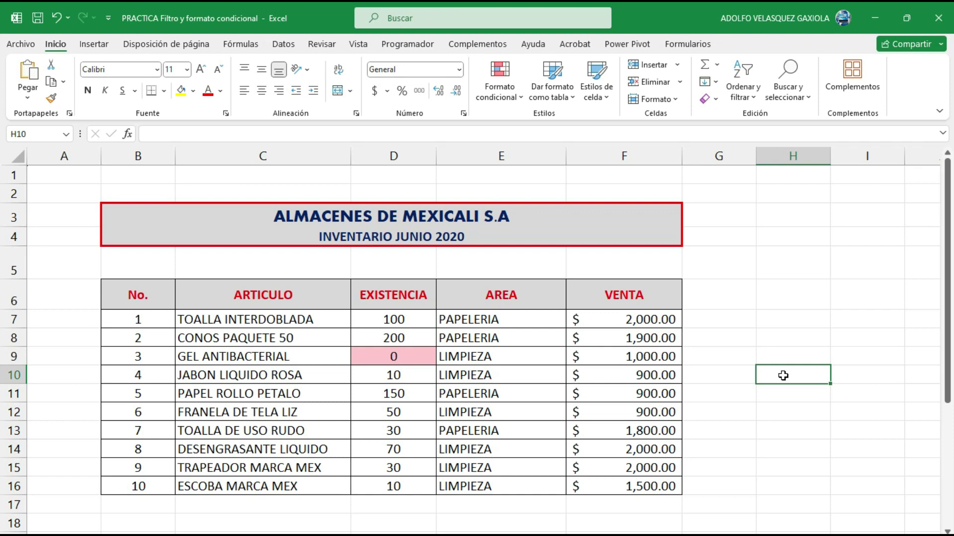
click(405, 323)
click(400, 339)
click(405, 393)
click(413, 427)
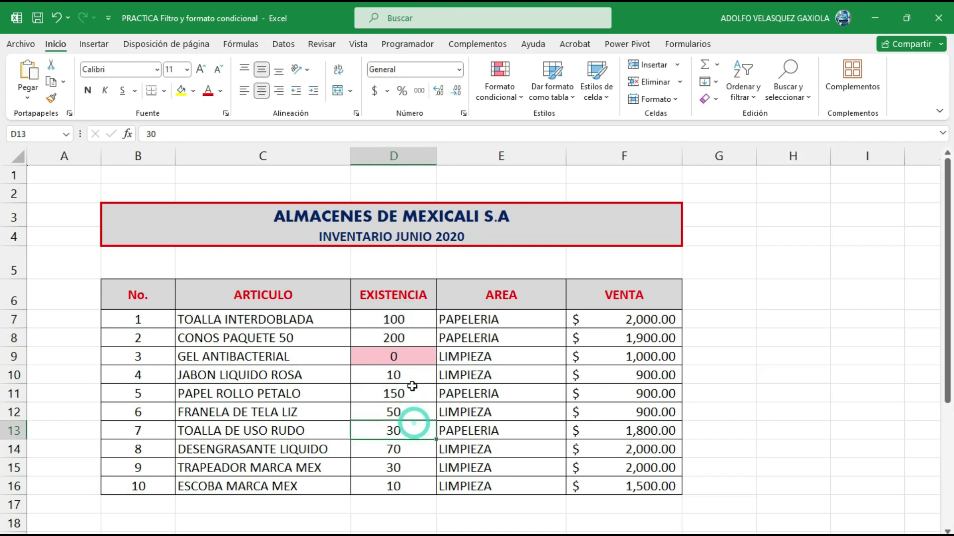
click(414, 338)
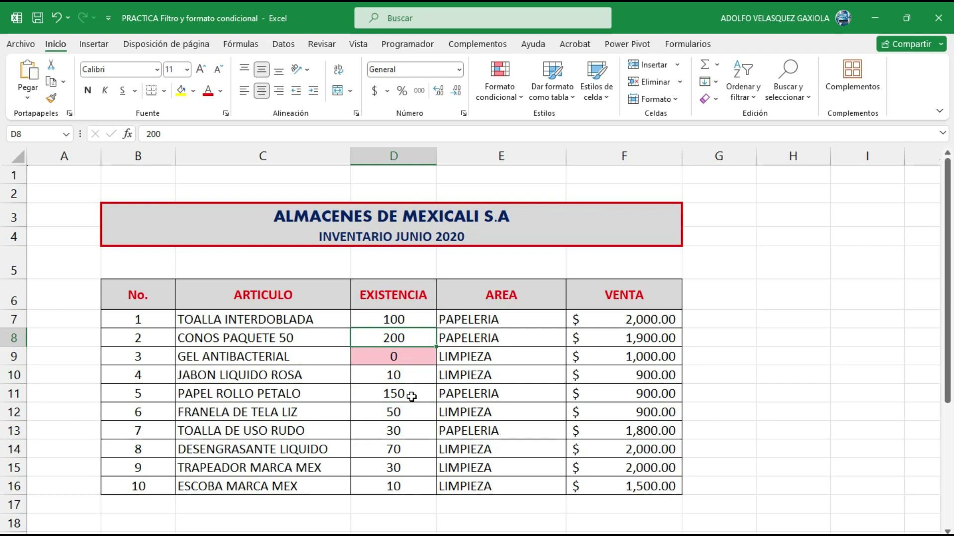
Enter 0 for PAPEL ROLLO PETALO and ESCOBA MARCA MEX, and 100 for GEL ANTIBACTERIAL
click(393, 395)
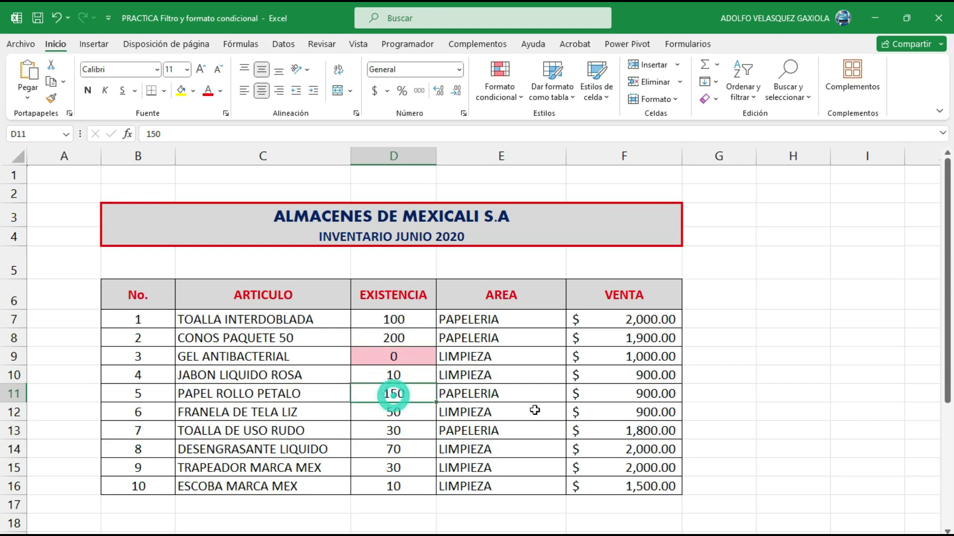
text(0)
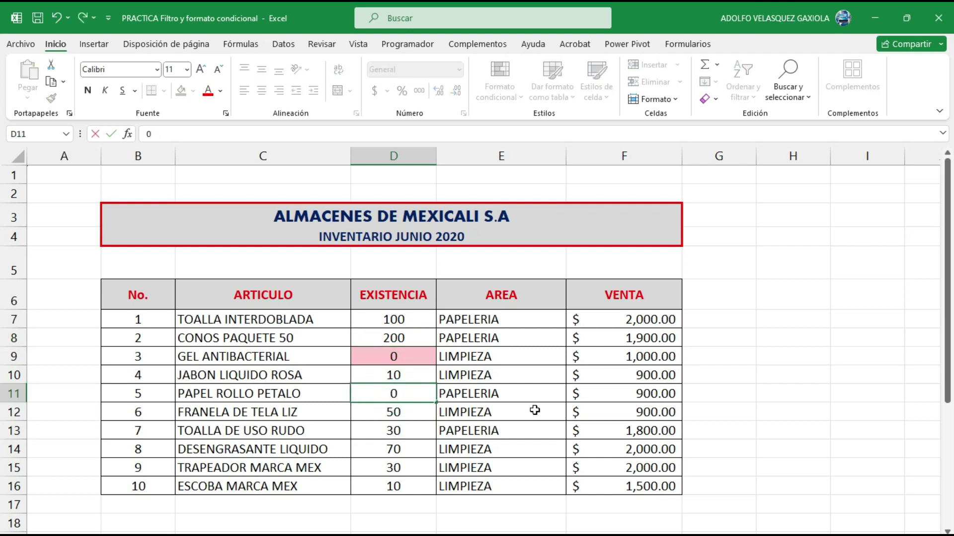
key(Return)
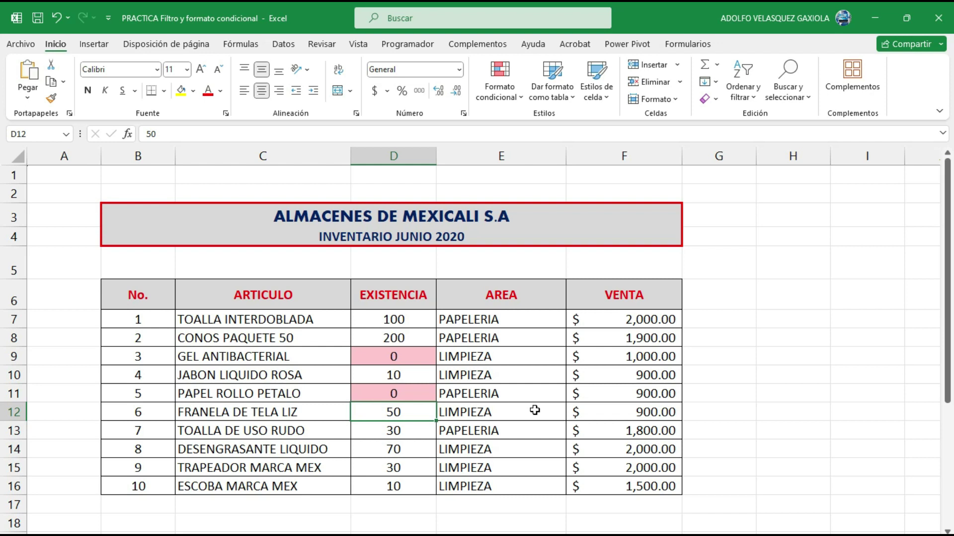
key(Down)
key(Down)
key(Down)
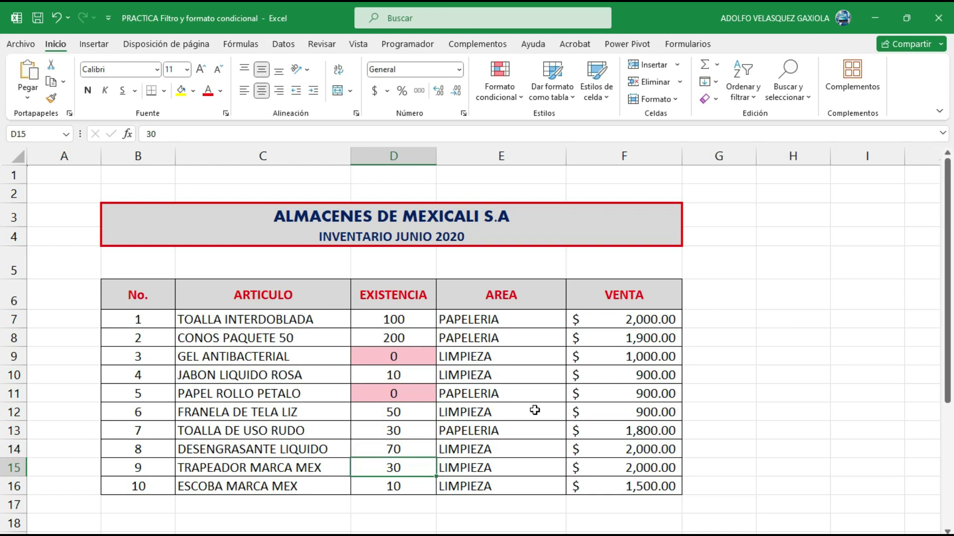
key(Down)
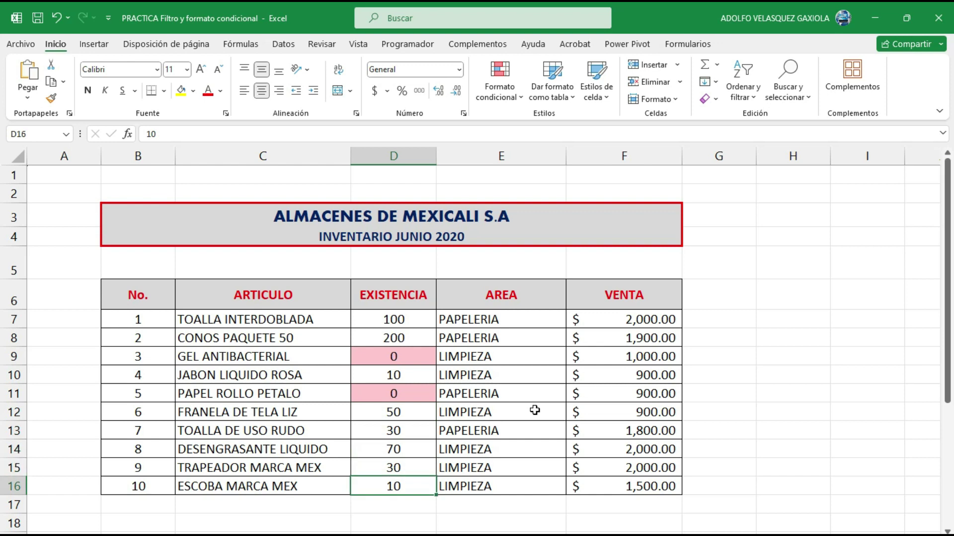
text(0)
key(Return)
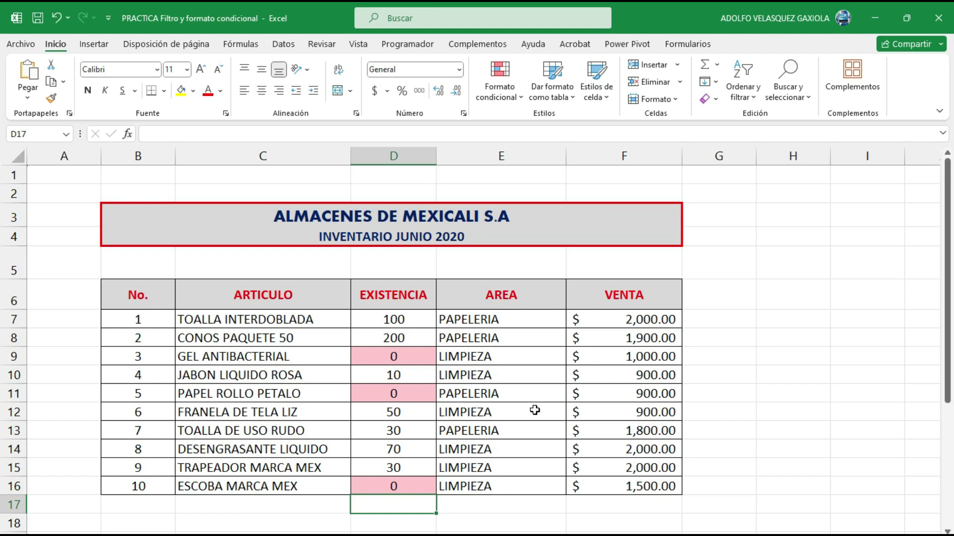
click(393, 358)
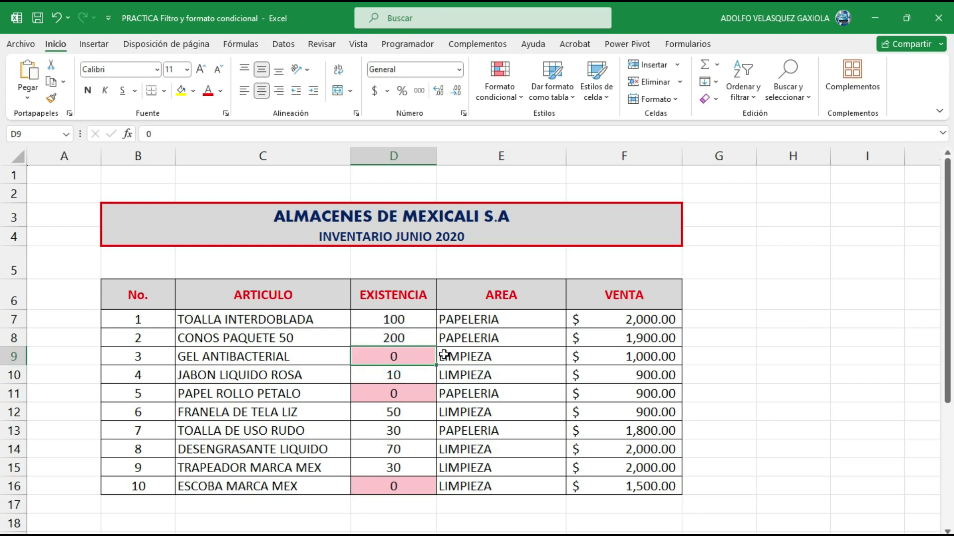
text(100)
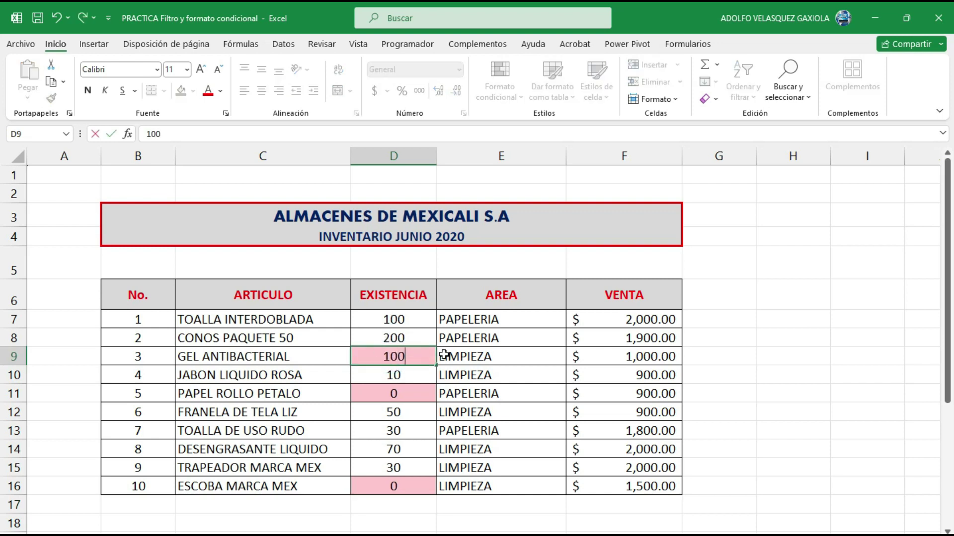
key(Return)
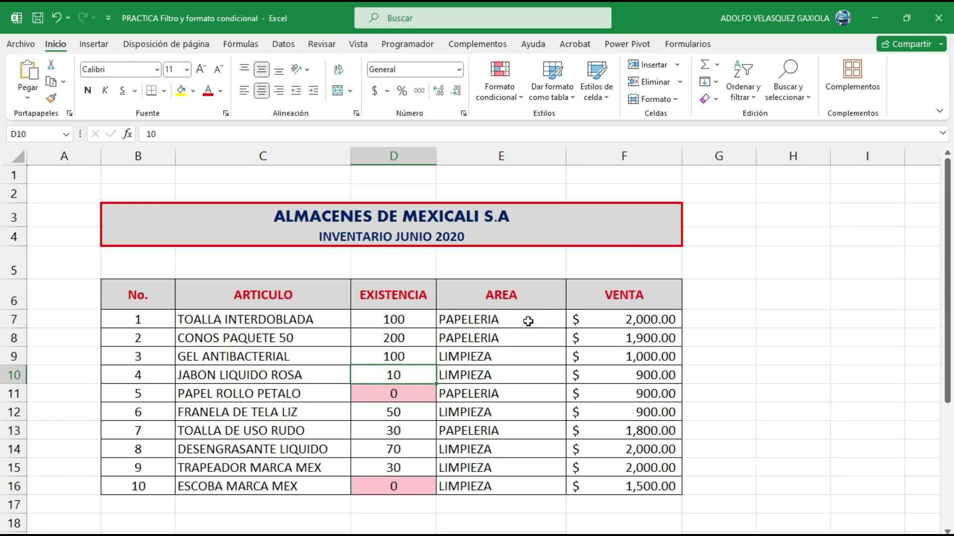
Select AREA entries E7:E16 and open the Conditional Formatting menu
drag(532, 315, 496, 487)
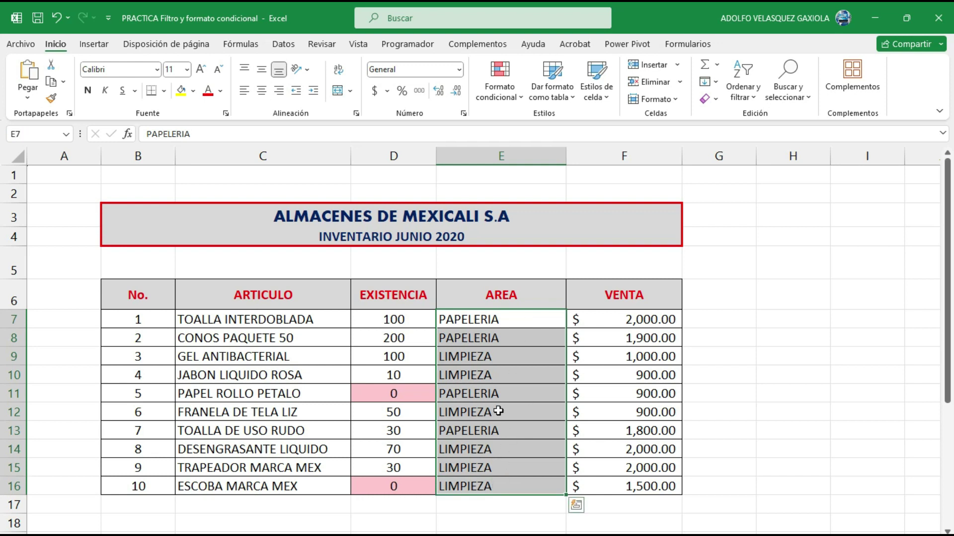
click(523, 95)
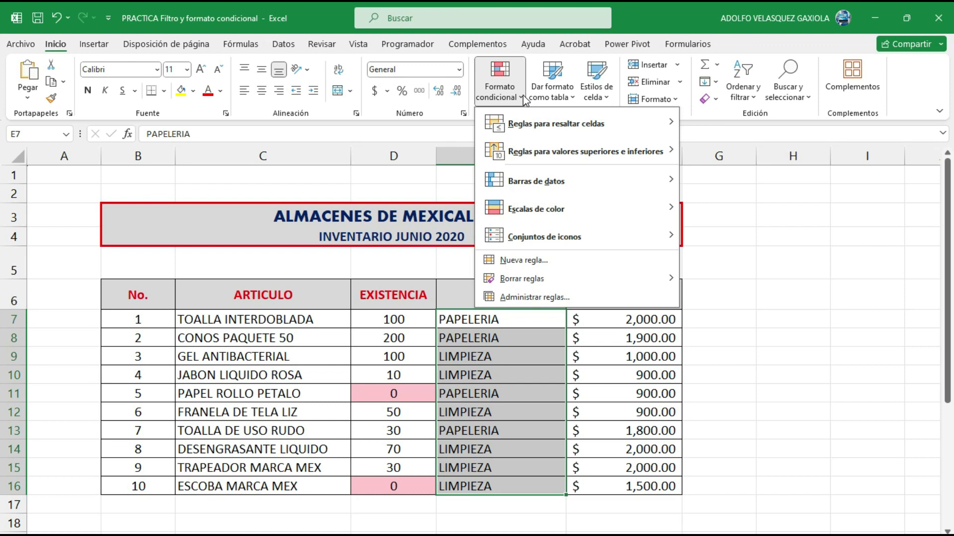
mouse_move(555, 124)
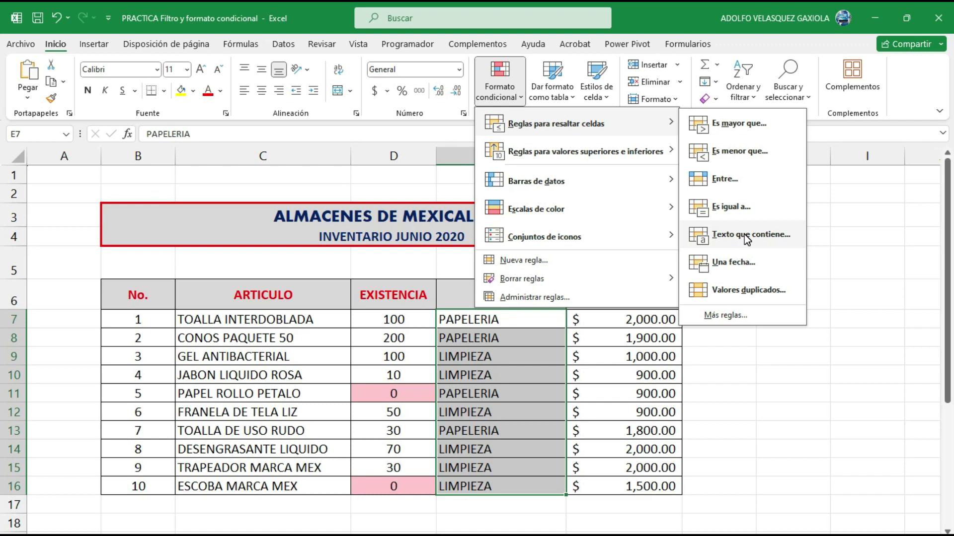
Start a 'Texto que contiene' rule on the AREA cells with PAPELERIA as the text
click(750, 239)
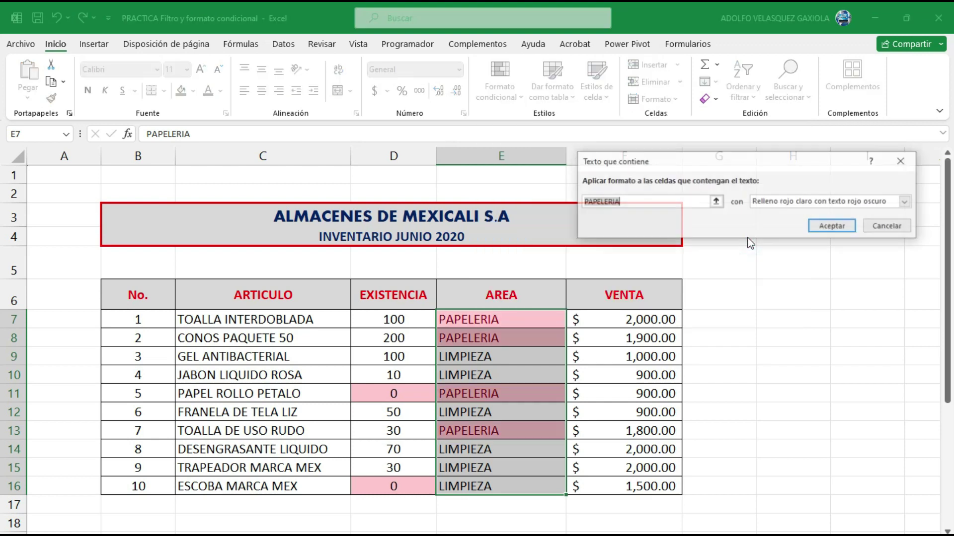
click(626, 202)
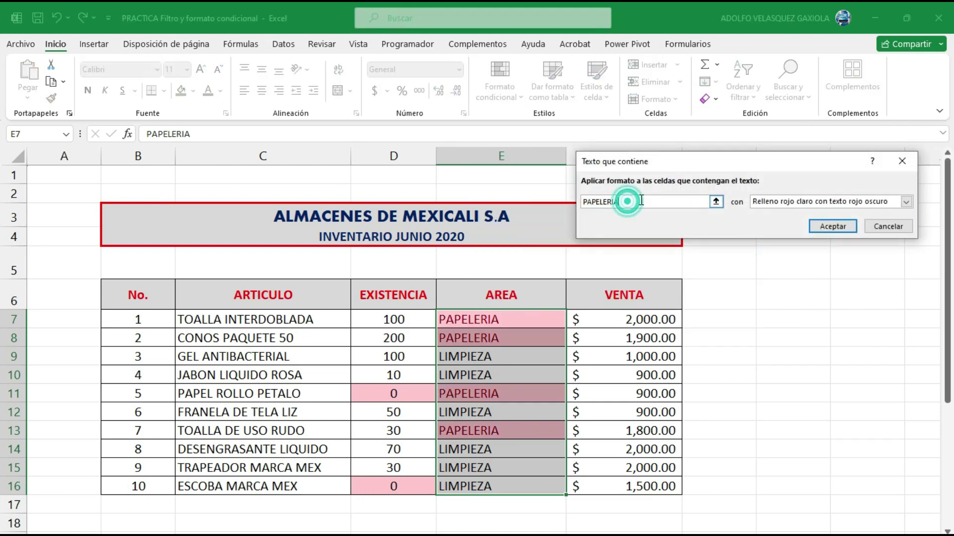
double_click(639, 205)
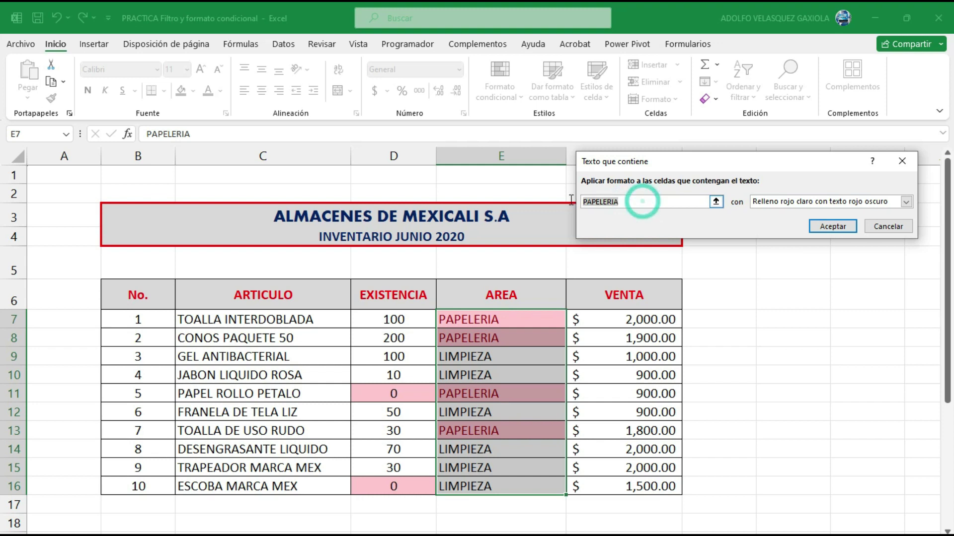
click(635, 203)
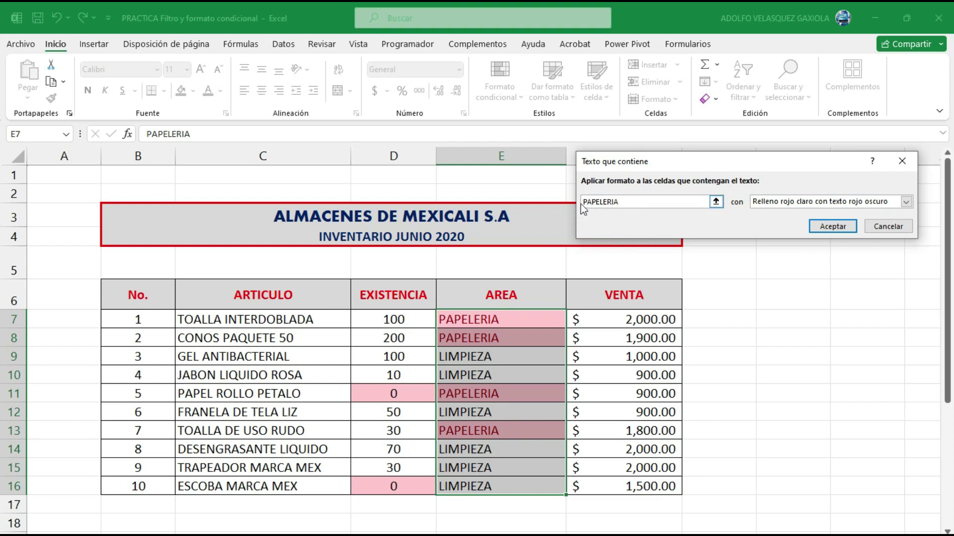
drag(627, 201, 582, 202)
click(649, 201)
click(906, 201)
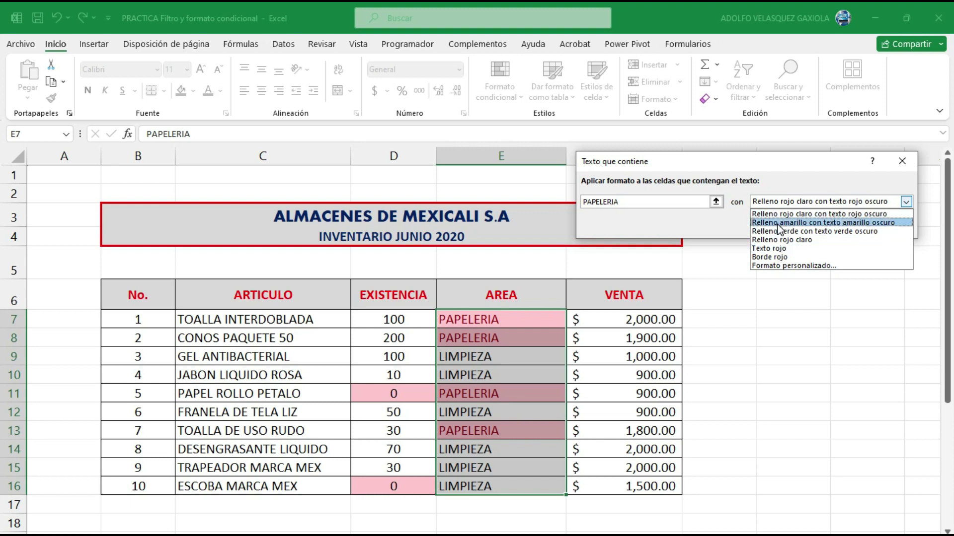
Define a custom format with dark blue, Negrita (bold) font for the PAPELERIA rule
click(793, 265)
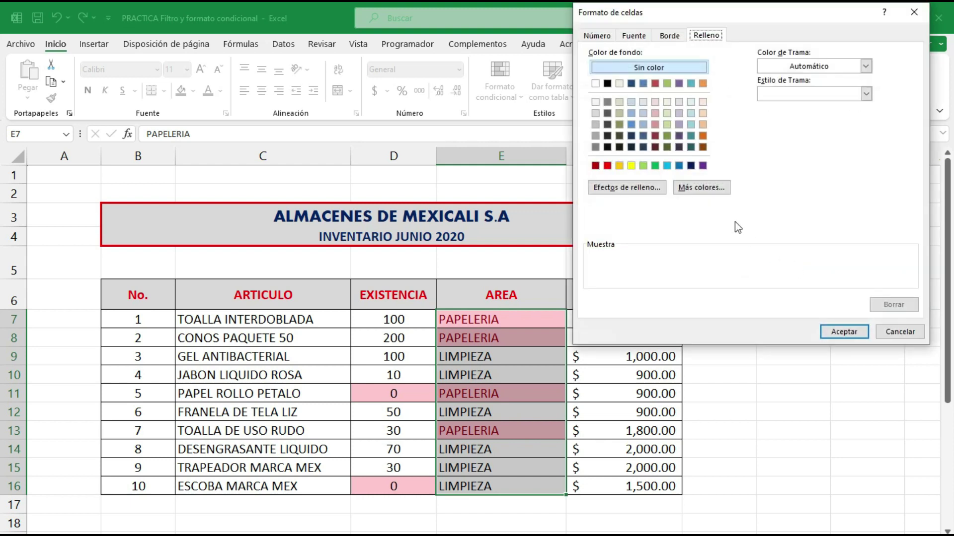
click(635, 37)
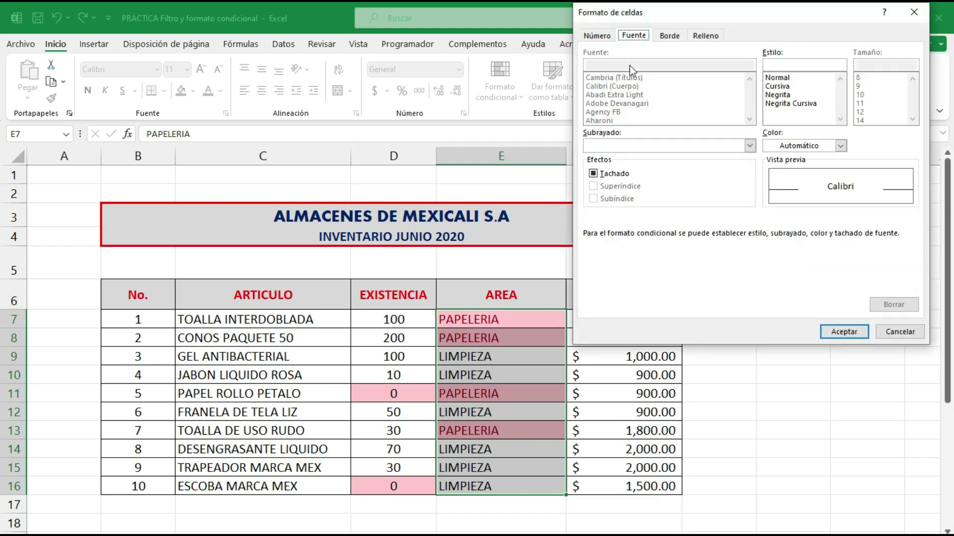
click(841, 146)
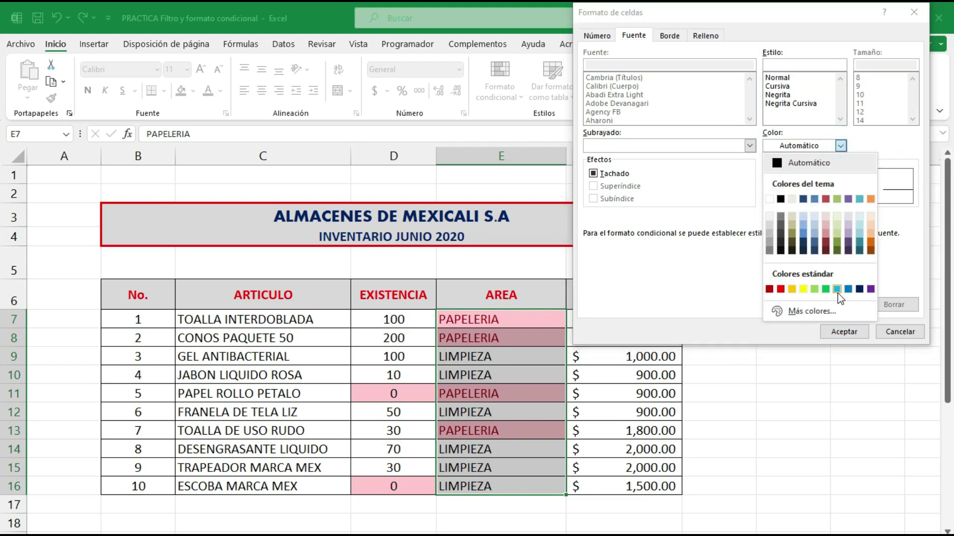
click(803, 243)
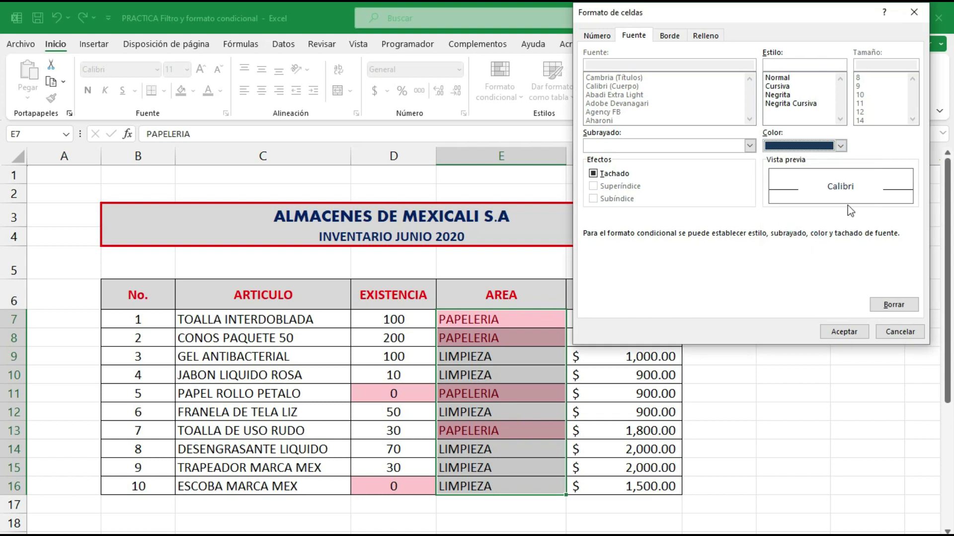
click(784, 95)
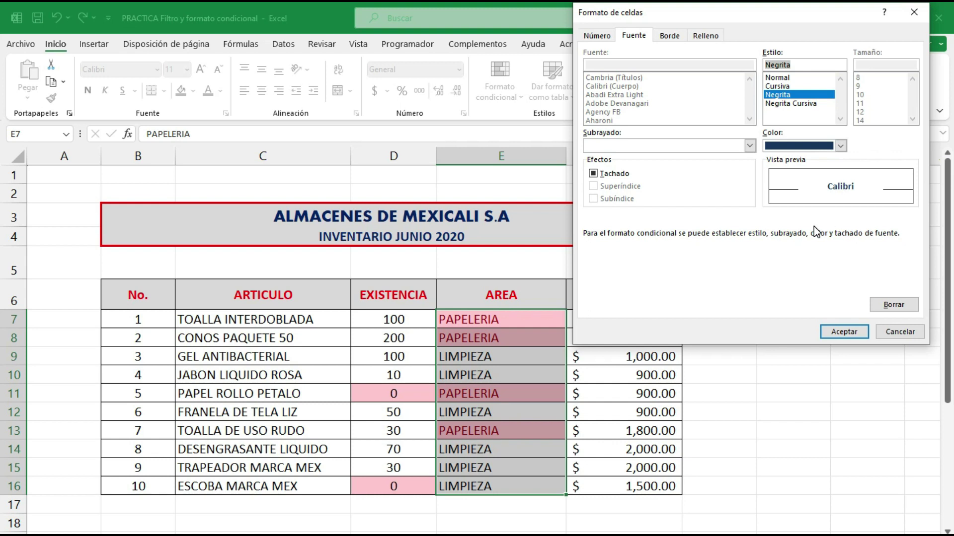
click(852, 332)
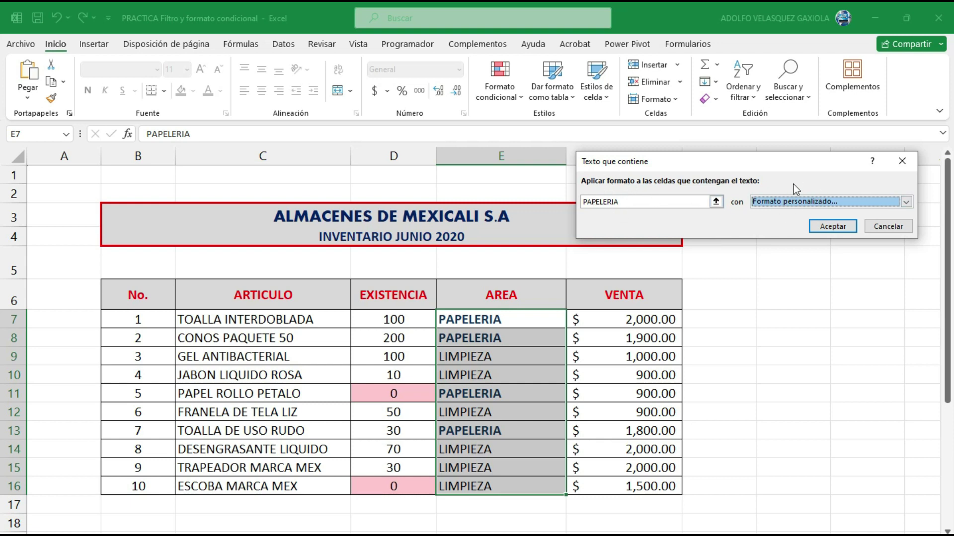
Apply the PAPELERIA rule, then clear and retype PAPELERIA in E13 to test it
click(832, 227)
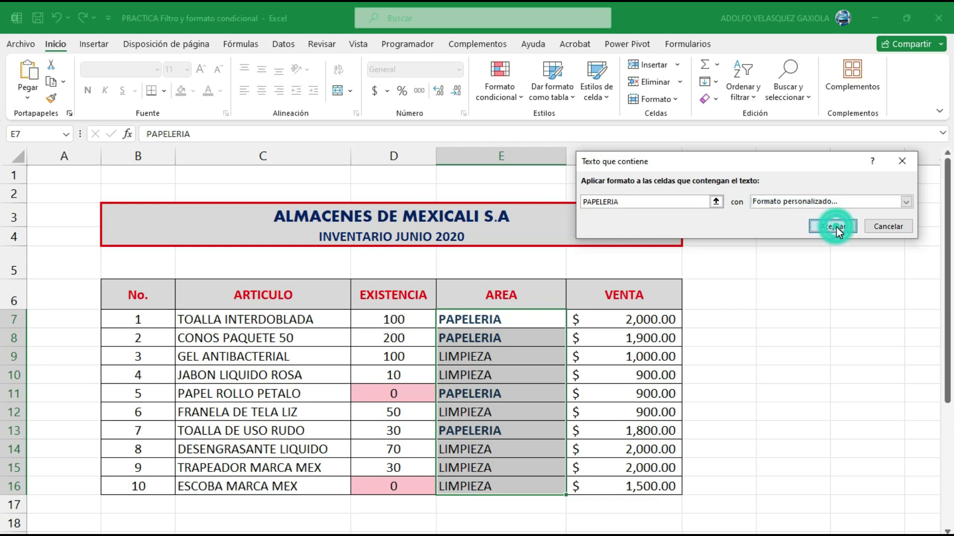
click(598, 349)
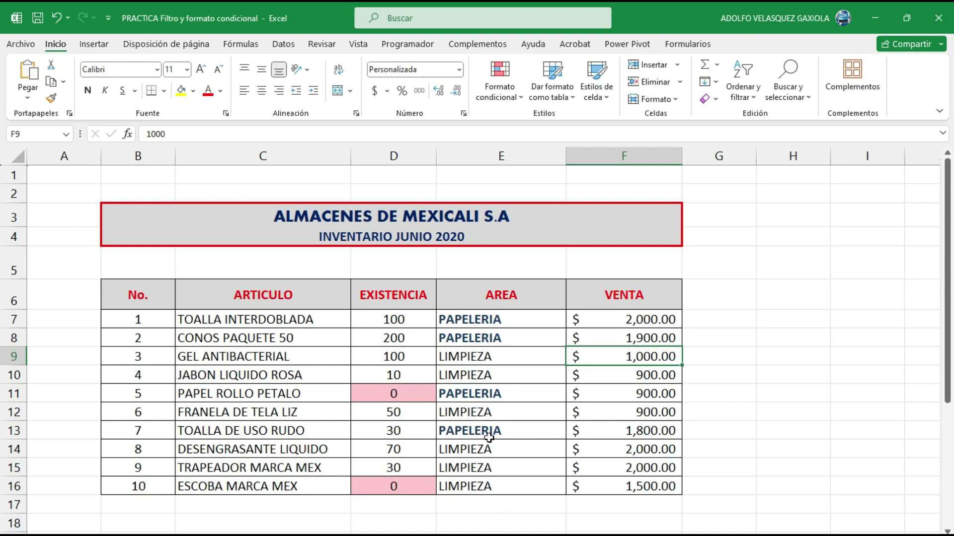
click(508, 429)
key(Delete)
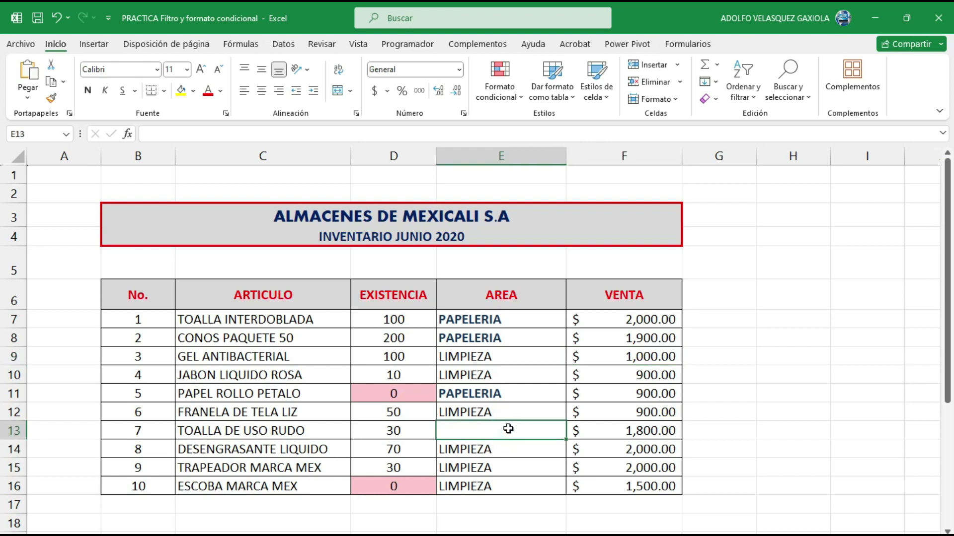
key(Up)
click(512, 465)
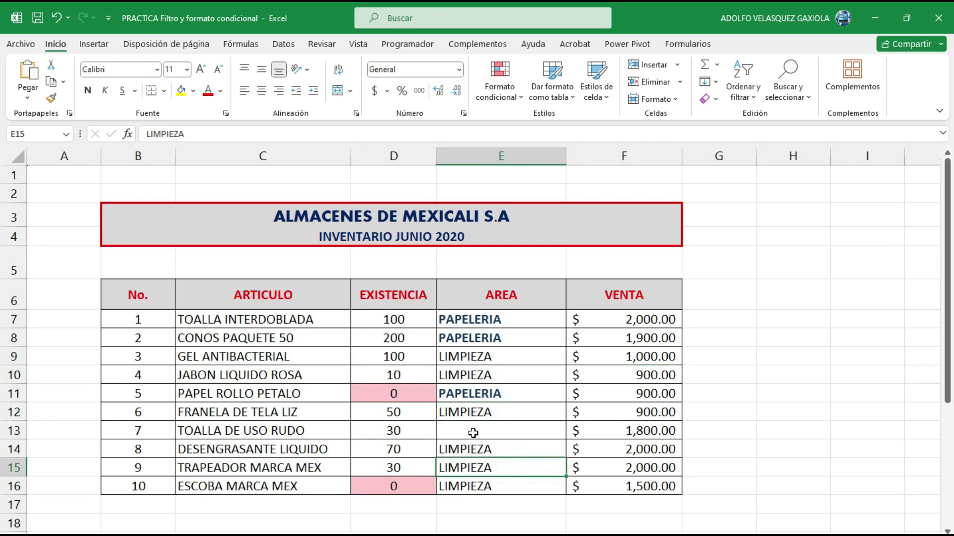
click(469, 430)
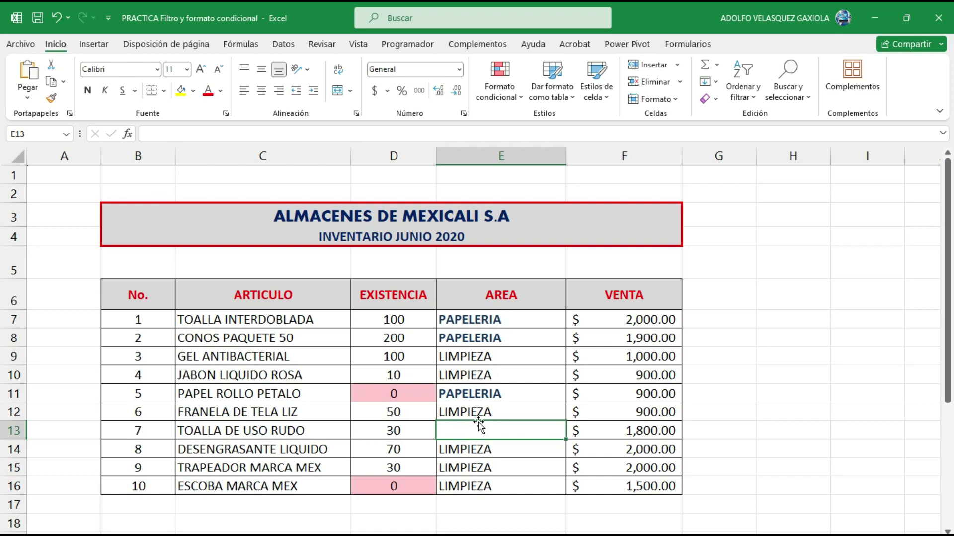
text(PAPELERIA)
key(Return)
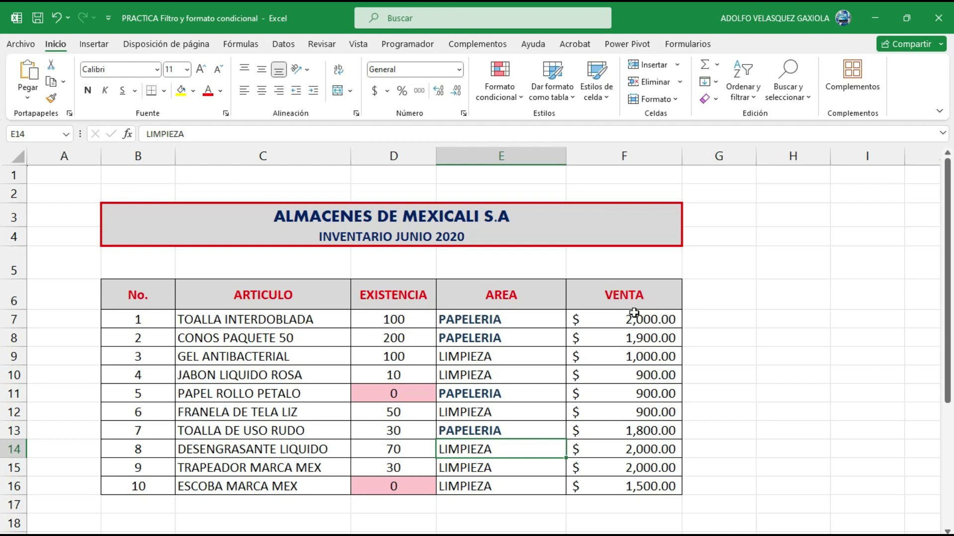
Select VENTA amounts F7:F16 and open Formato condicional > Barras de datos
drag(635, 316, 642, 485)
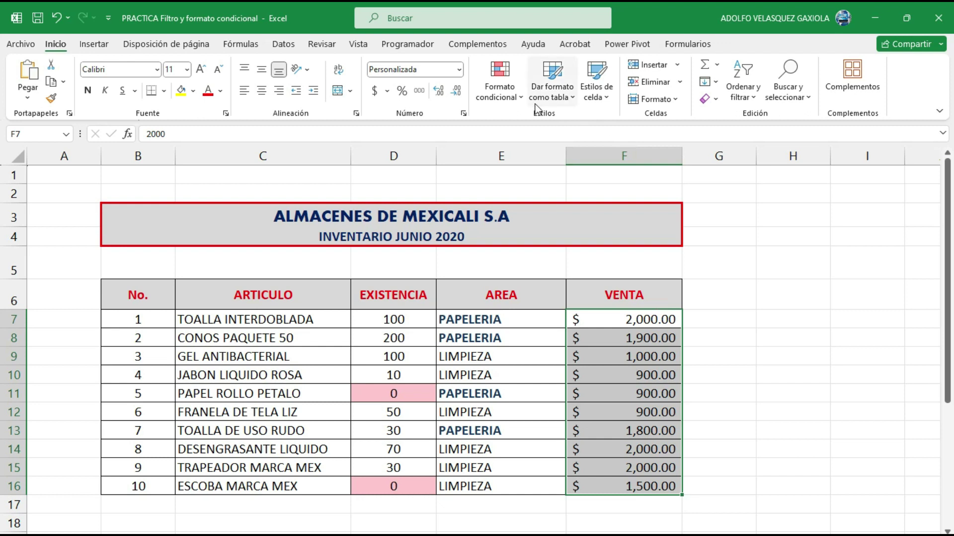
click(499, 87)
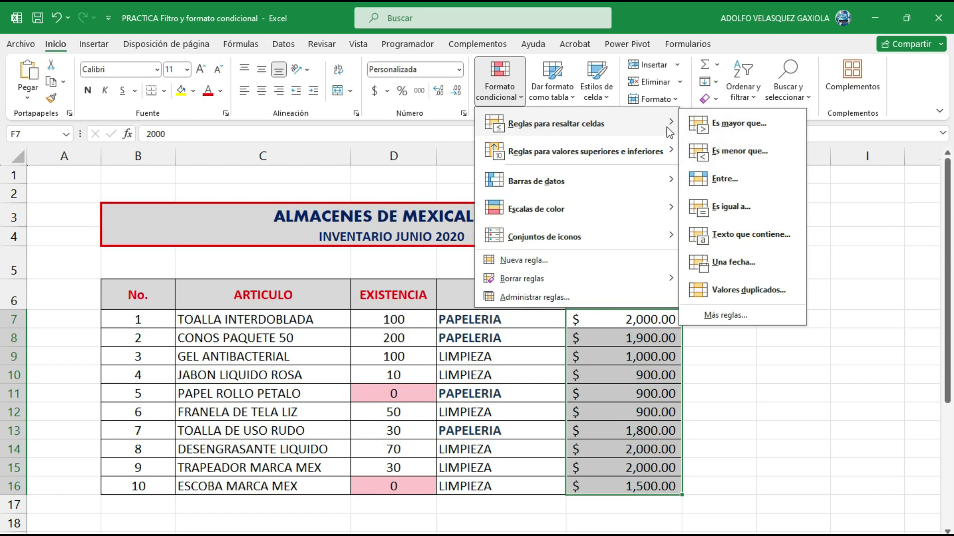
mouse_move(536, 180)
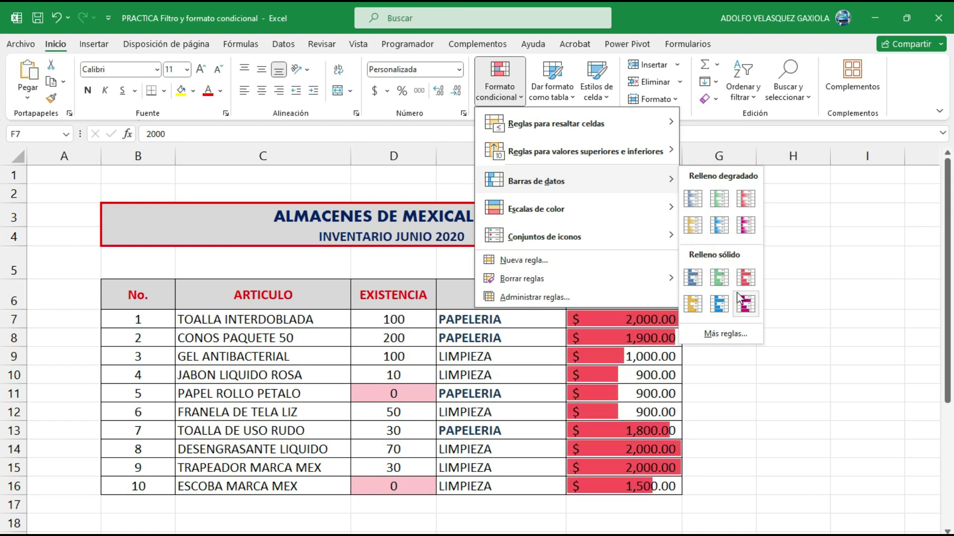
Apply solid blue data bars to the VENTA amounts F7:F16
click(698, 280)
click(747, 358)
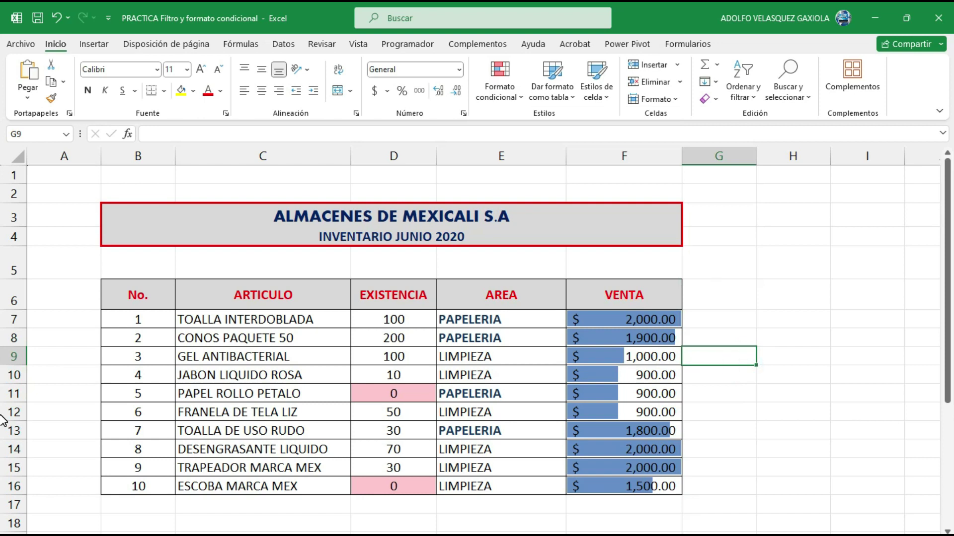
click(627, 451)
click(631, 468)
click(640, 321)
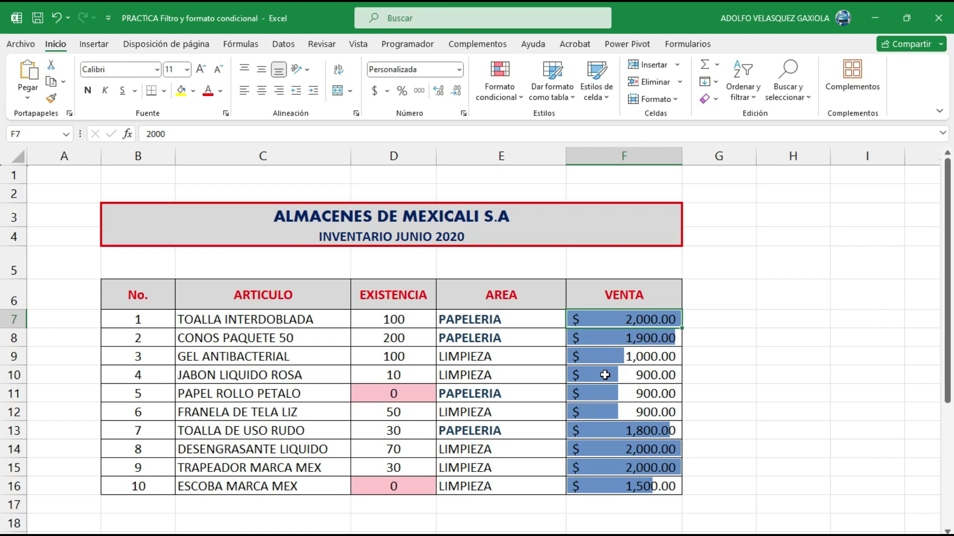
Compare data bar lengths across VENTA cells F7, F10–F12, F14 and F15
click(603, 376)
click(603, 395)
click(603, 411)
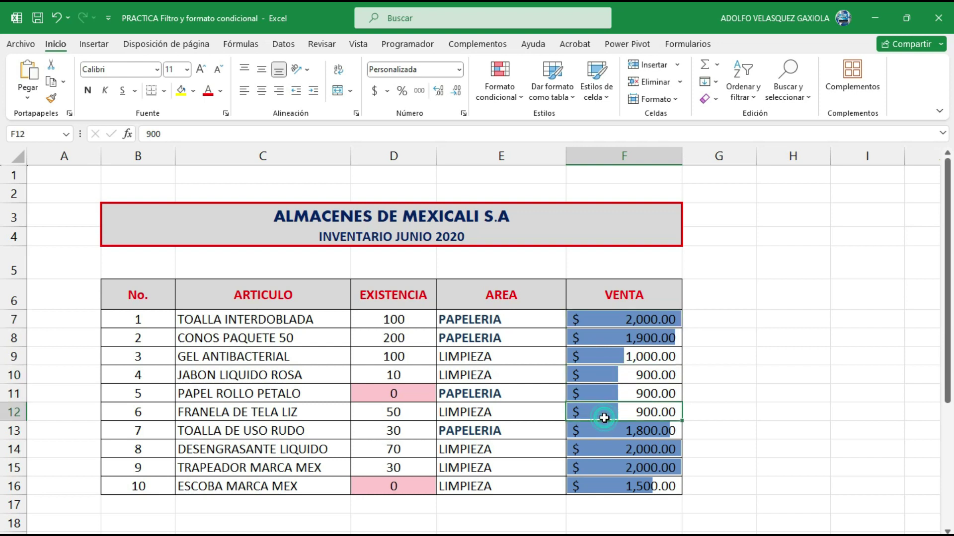
click(596, 370)
click(594, 391)
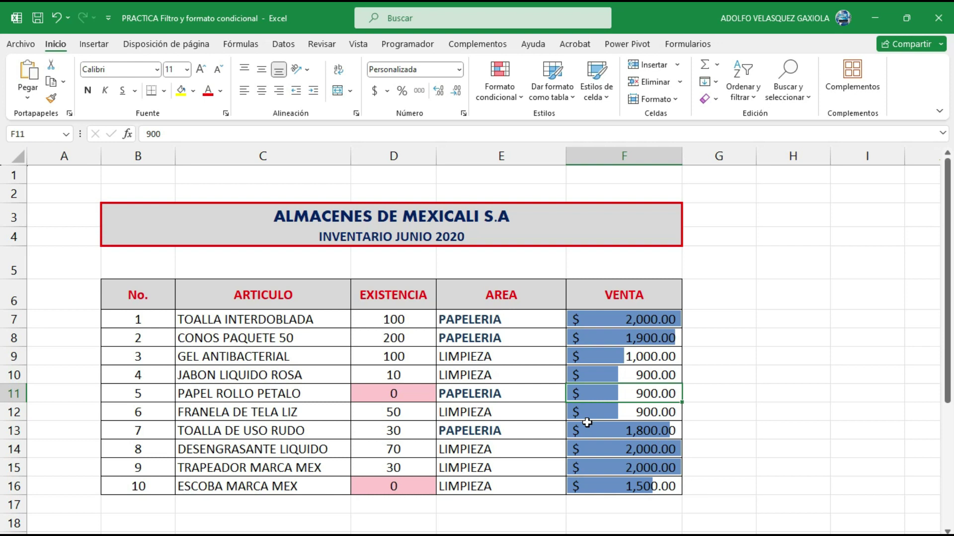
click(664, 321)
click(652, 451)
click(658, 467)
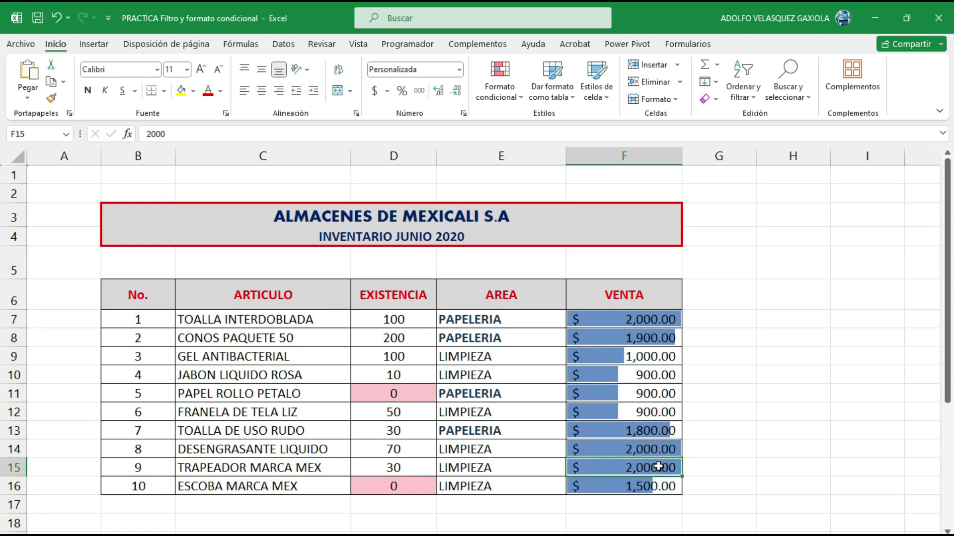
click(593, 375)
click(596, 392)
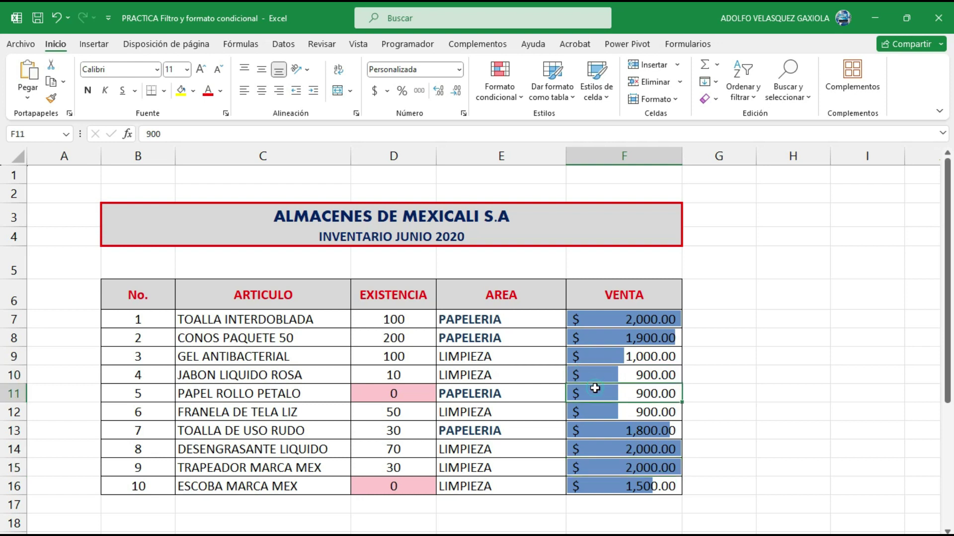
click(597, 407)
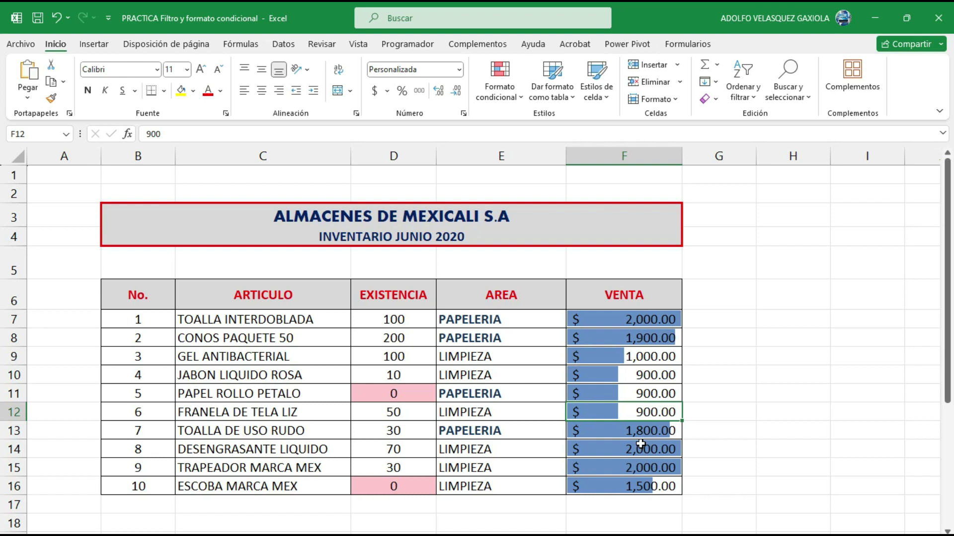
Clear the data bar rules from the Venta cells F7:F16
drag(632, 318, 632, 490)
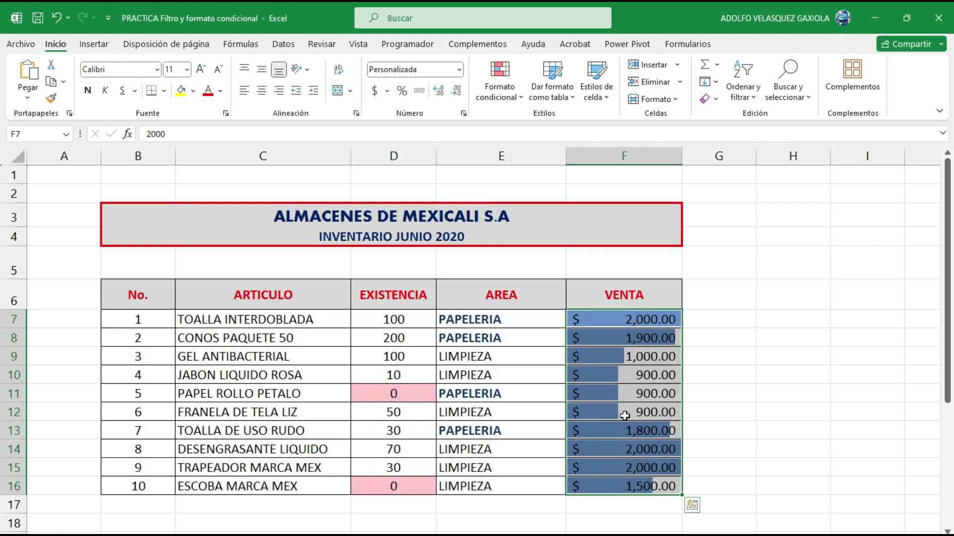
click(518, 95)
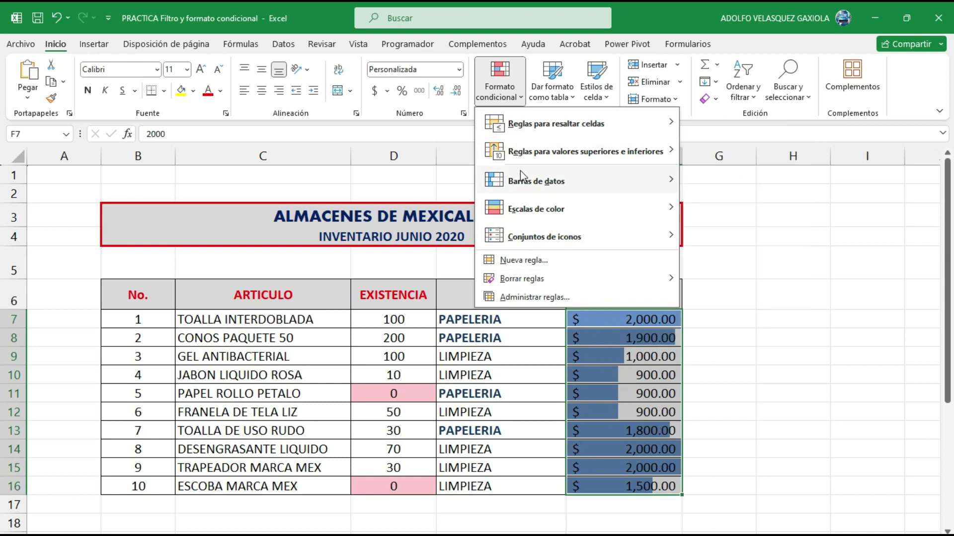
mouse_move(521, 278)
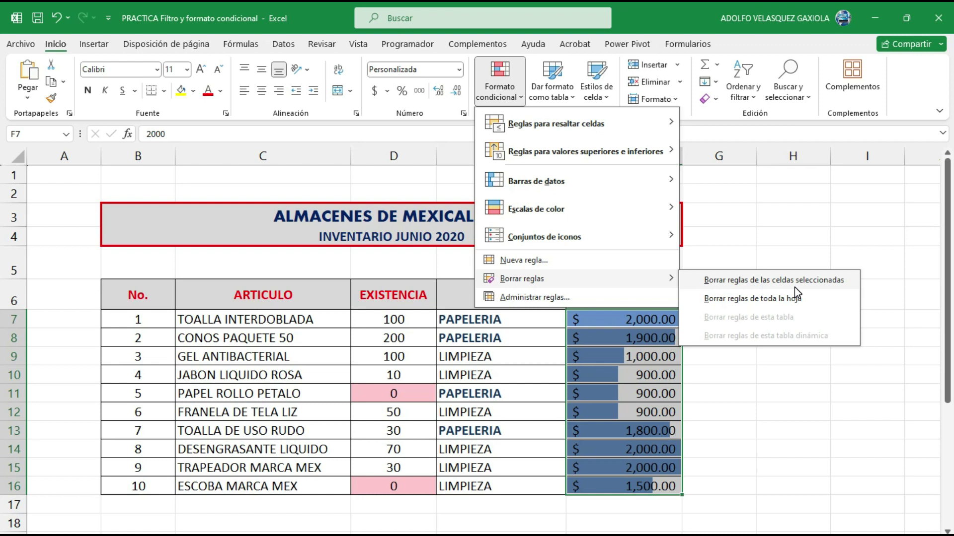
click(767, 281)
Reselect the Venta amounts F7 through F16
click(755, 336)
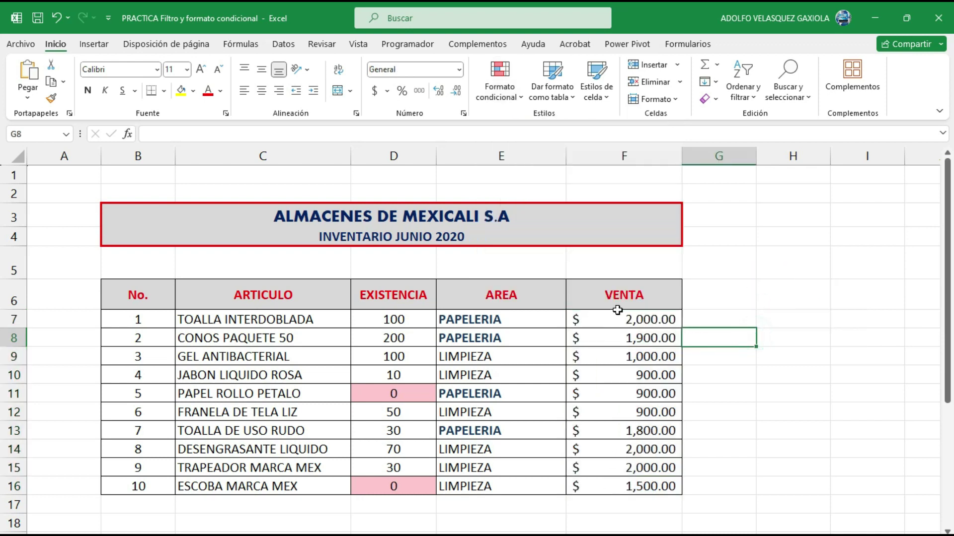
drag(501, 357, 501, 431)
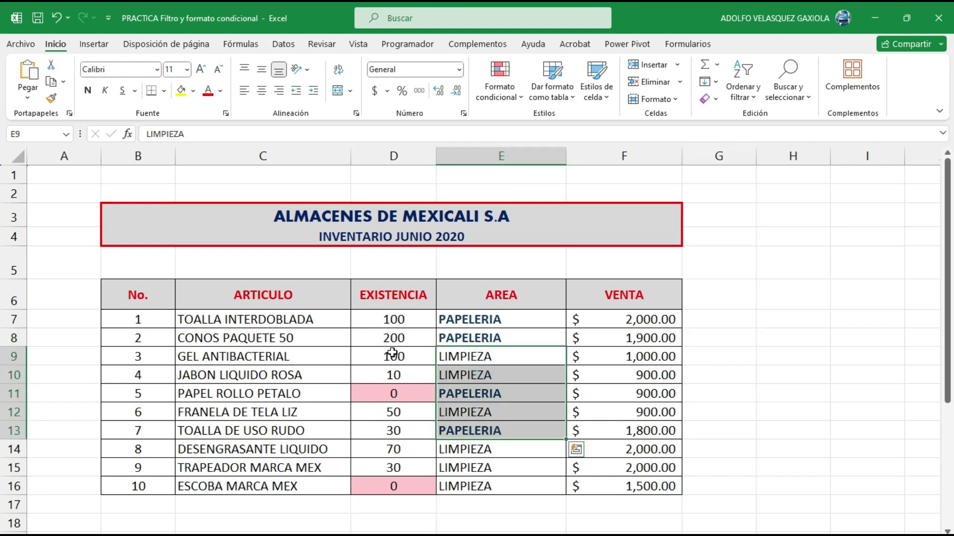
drag(393, 357, 393, 430)
click(760, 425)
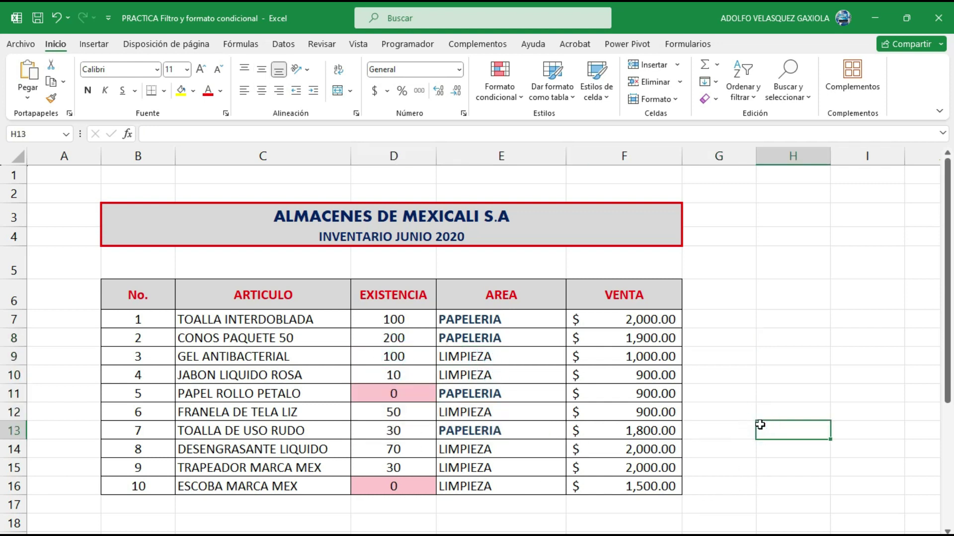
click(627, 321)
drag(627, 321, 631, 486)
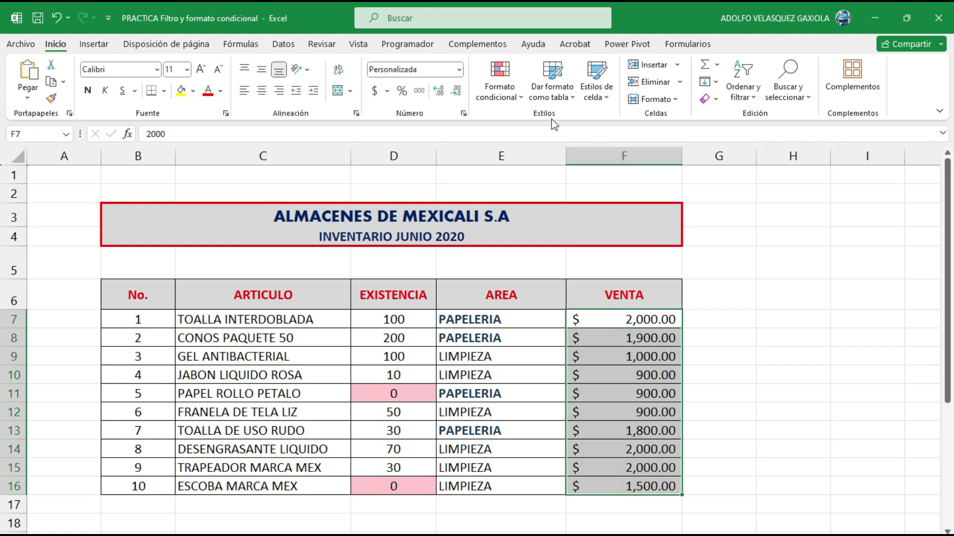
Apply the three-flags icon set to Venta: green for $1,800–$2,000, yellow $1,500, red $900–$1,000
click(518, 97)
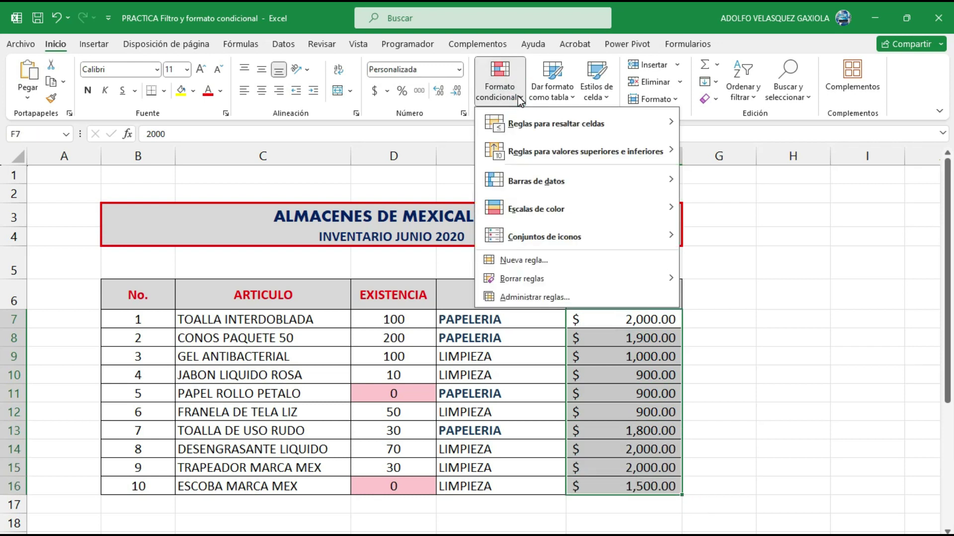
mouse_move(544, 236)
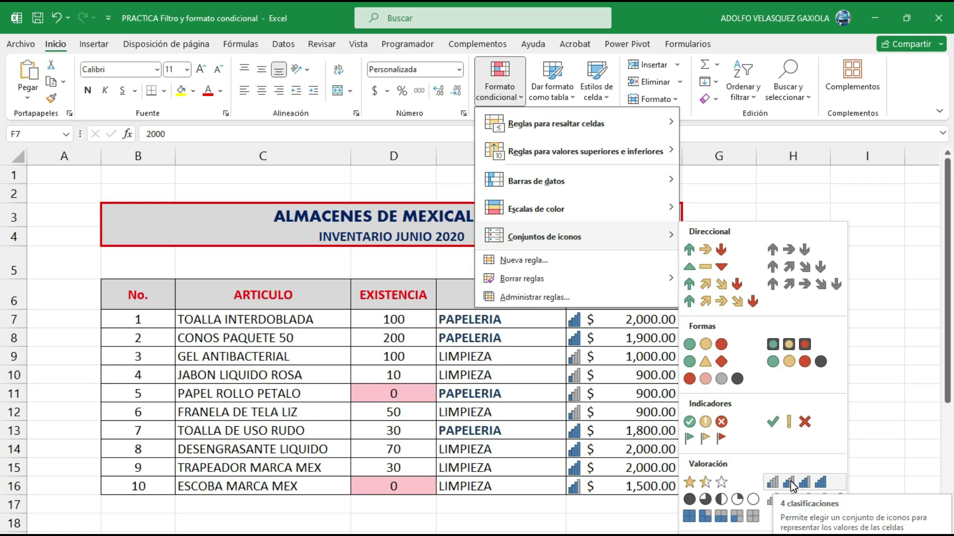
click(705, 439)
click(765, 413)
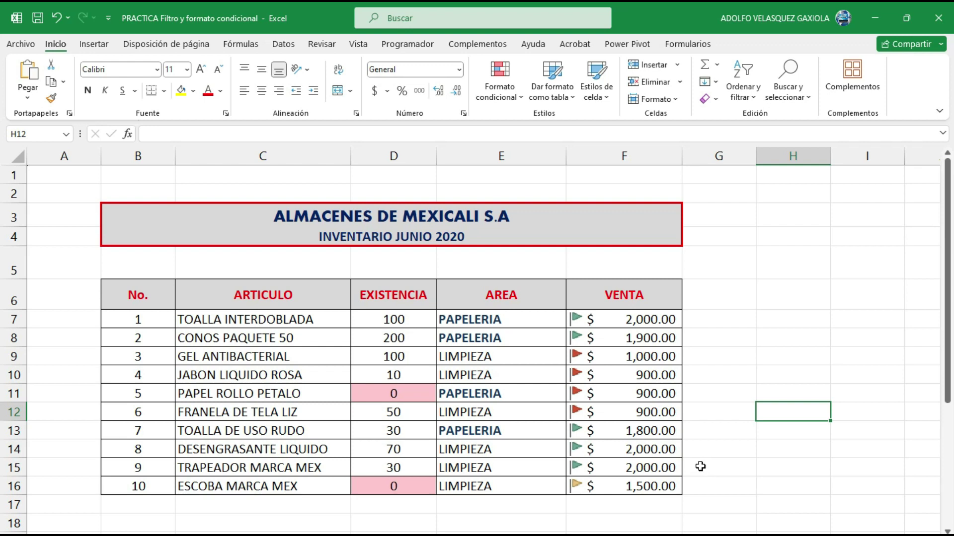
click(524, 92)
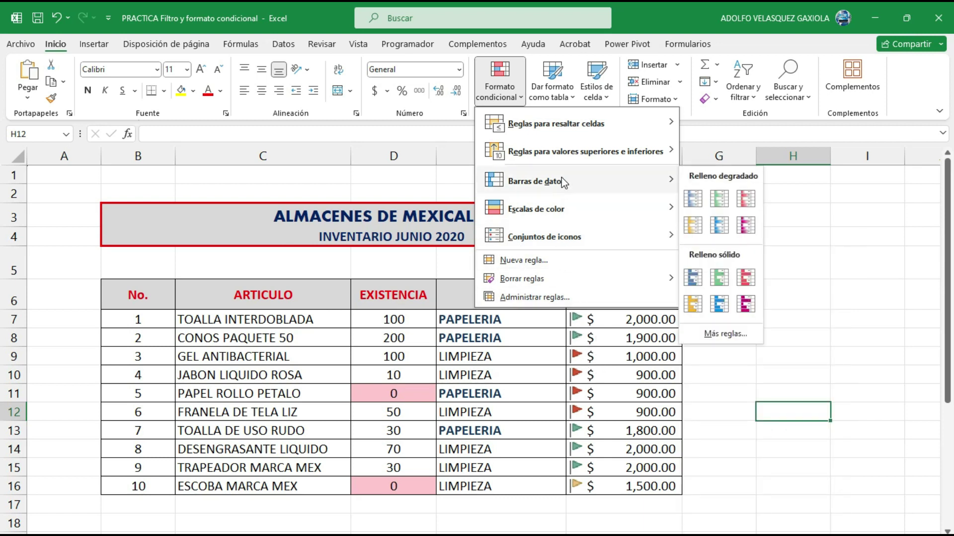
mouse_move(551, 209)
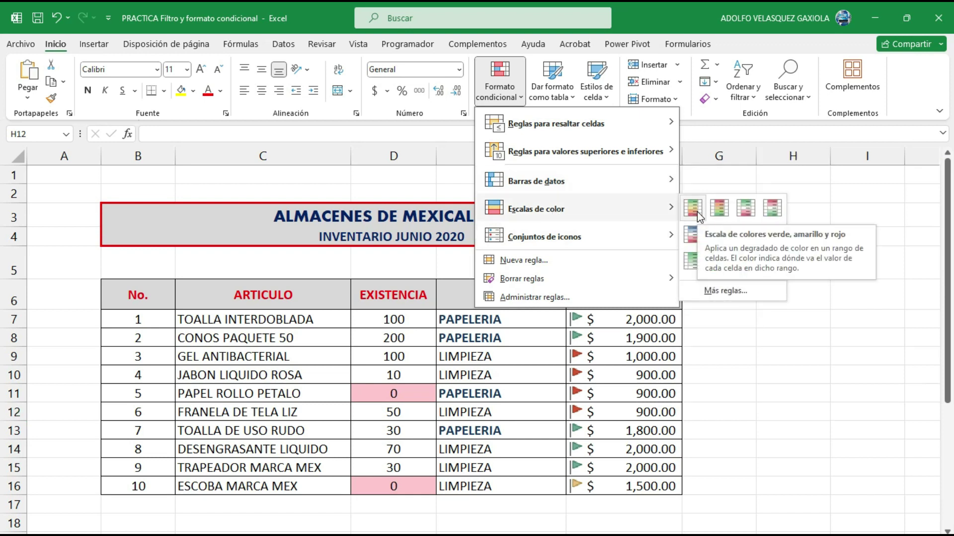
Shade Venta cells F7:F16 with a green-yellow-red colour scale, green for $2,000 and red for $900
click(697, 211)
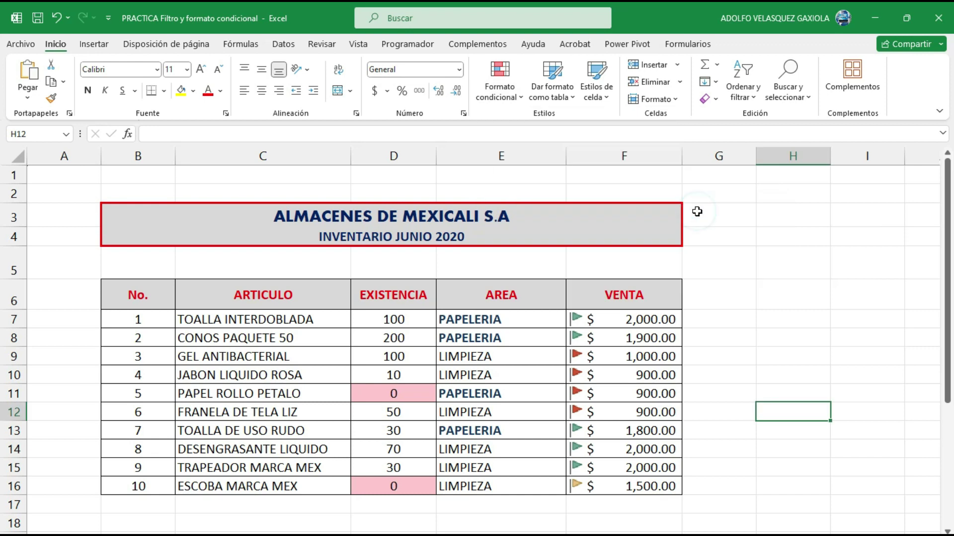
drag(626, 318, 626, 486)
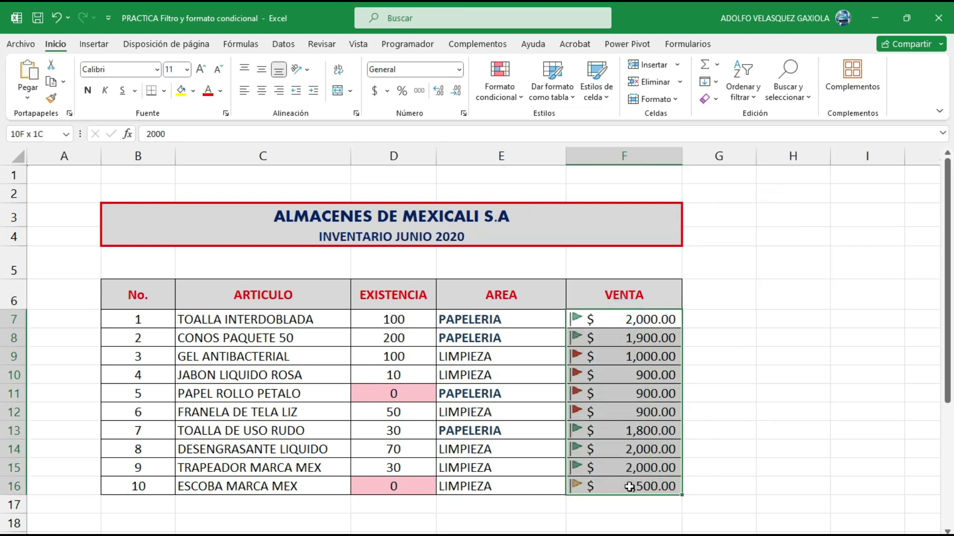
click(522, 103)
mouse_move(535, 209)
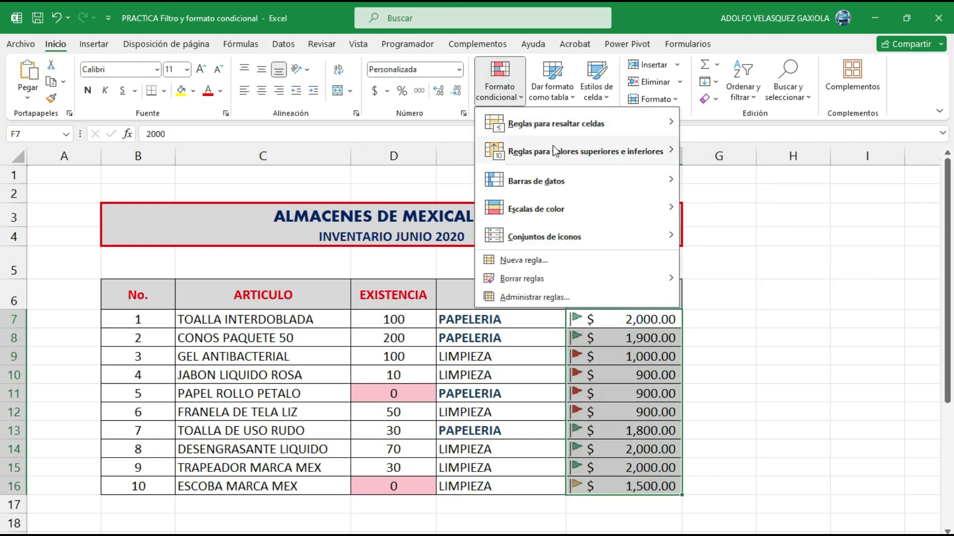
click(693, 209)
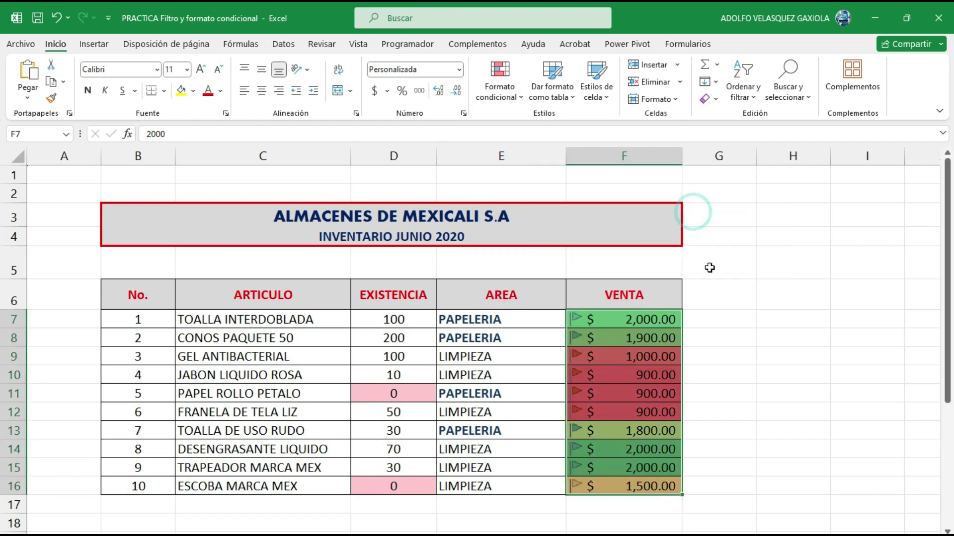
click(720, 337)
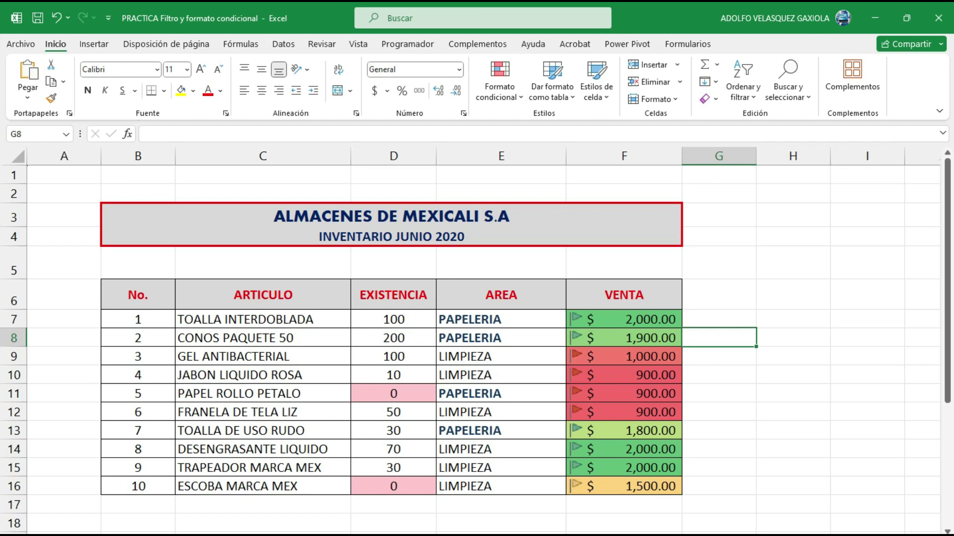
click(210, 208)
drag(215, 224, 229, 486)
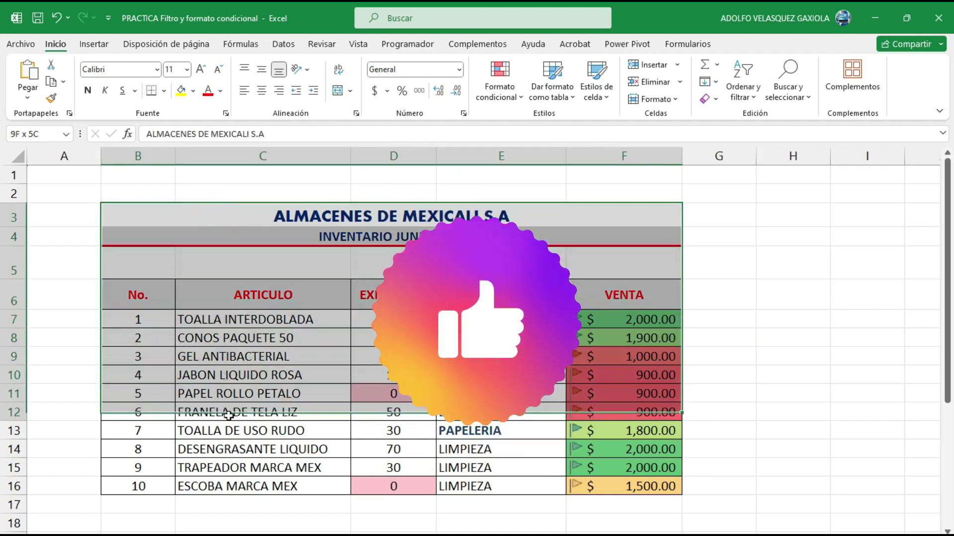
click(257, 508)
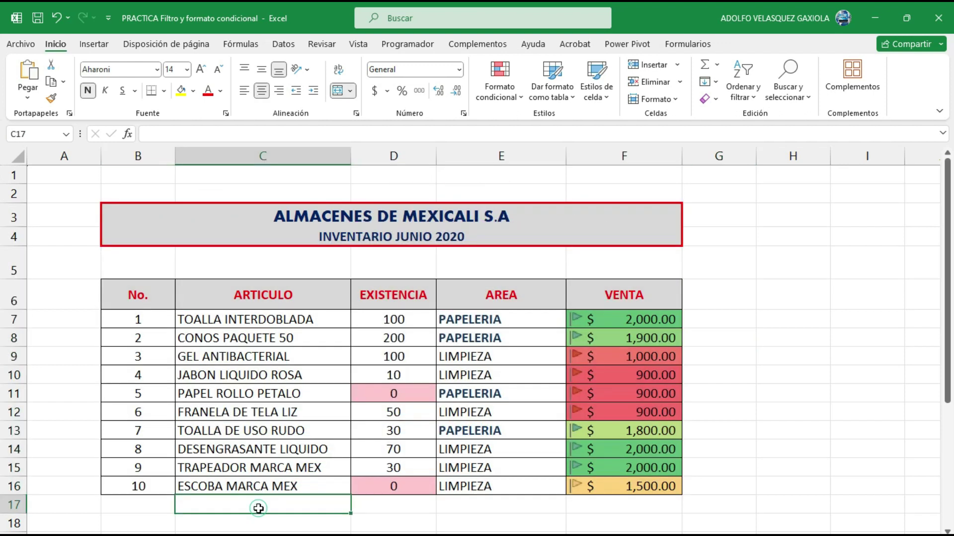
mouse_move(149, 504)
mouse_down()
mouse_move(669, 269)
mouse_move(682, 205)
mouse_up()
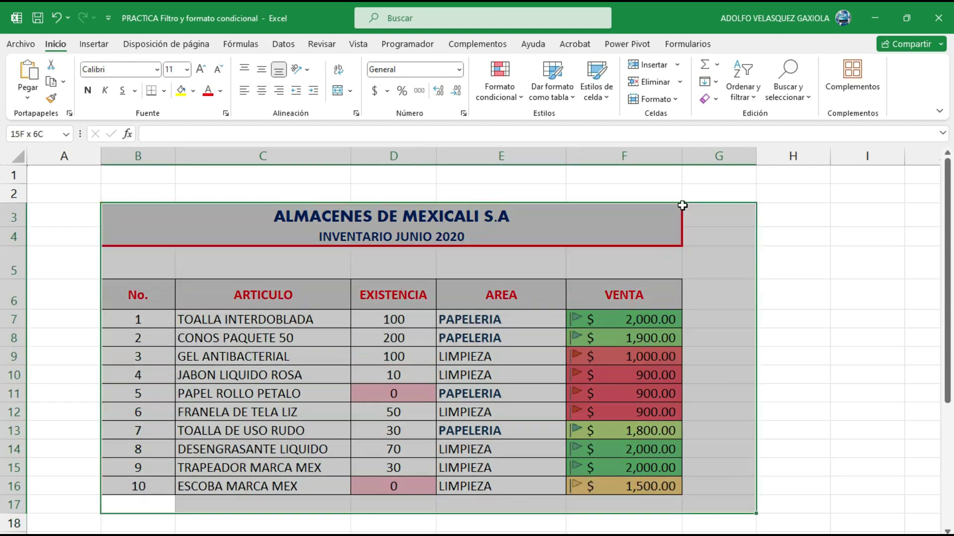
click(251, 190)
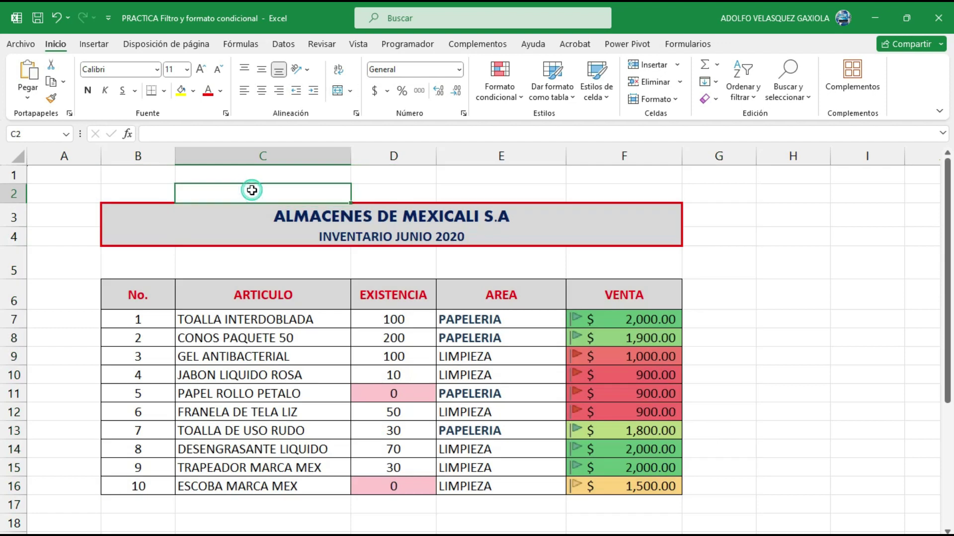
drag(142, 195, 241, 197)
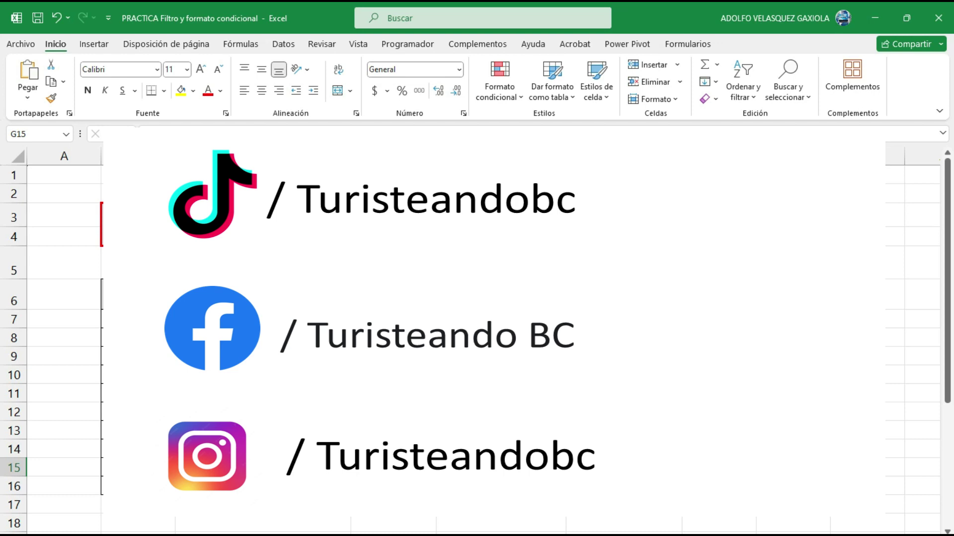
drag(155, 292, 619, 441)
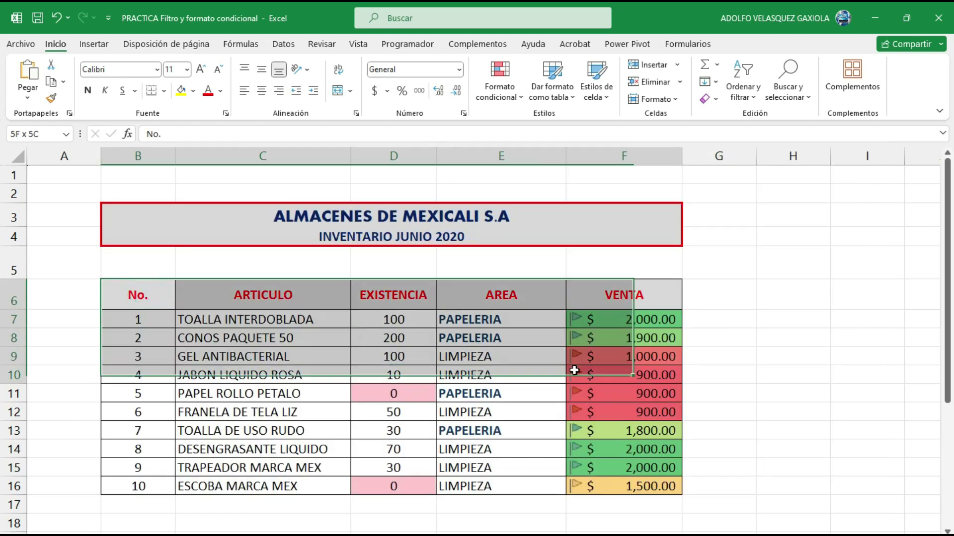
click(594, 336)
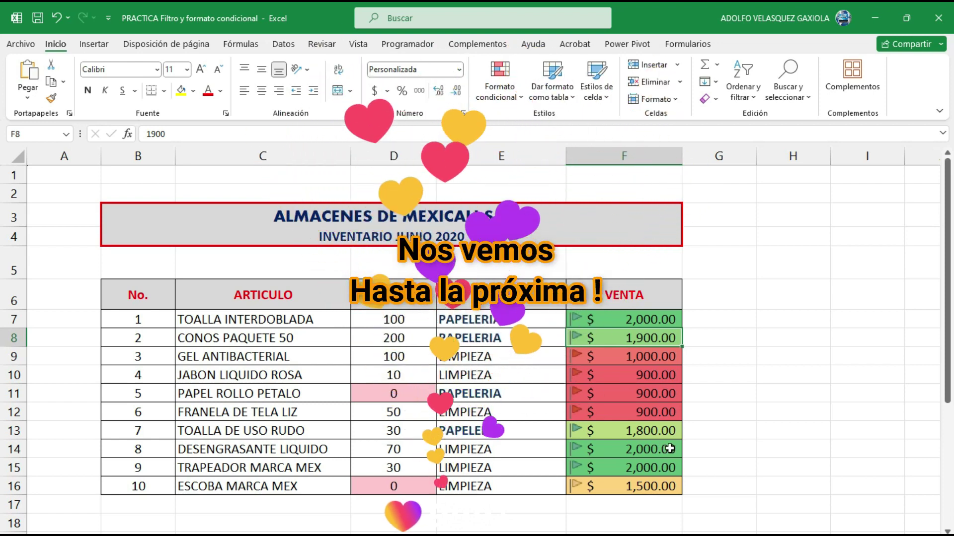
drag(720, 258, 735, 530)
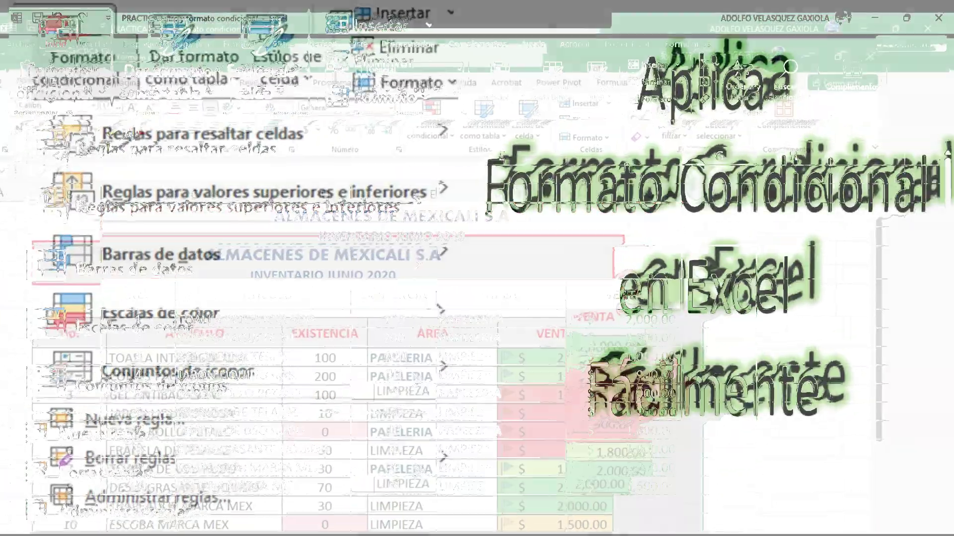